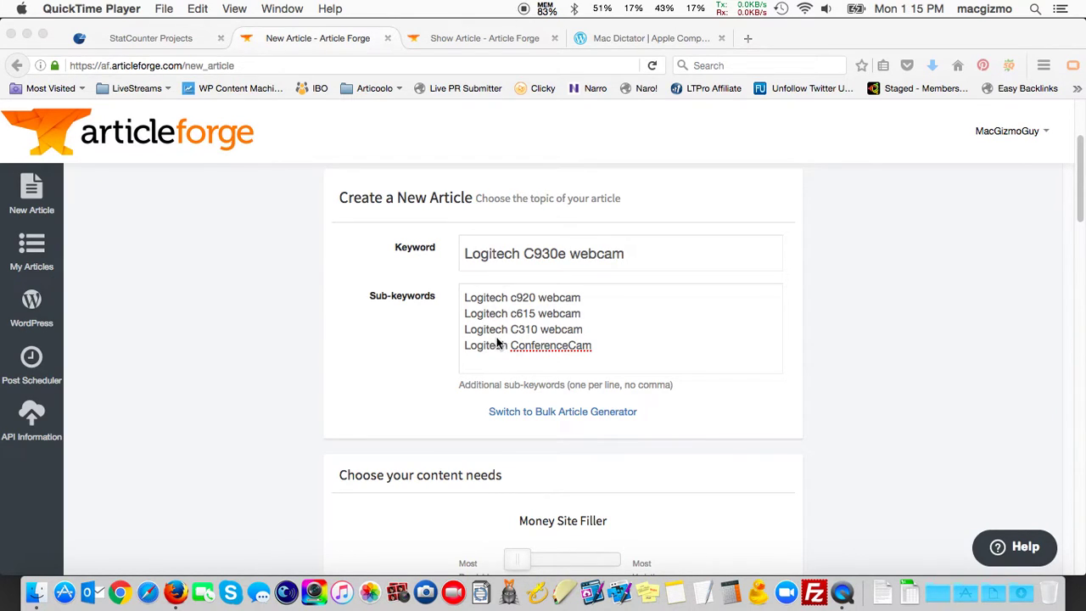
Scroll down the new-article form past the Logitech C930e webcam keyword and its four sub-keywords.
scroll(498, 341, "down", 2)
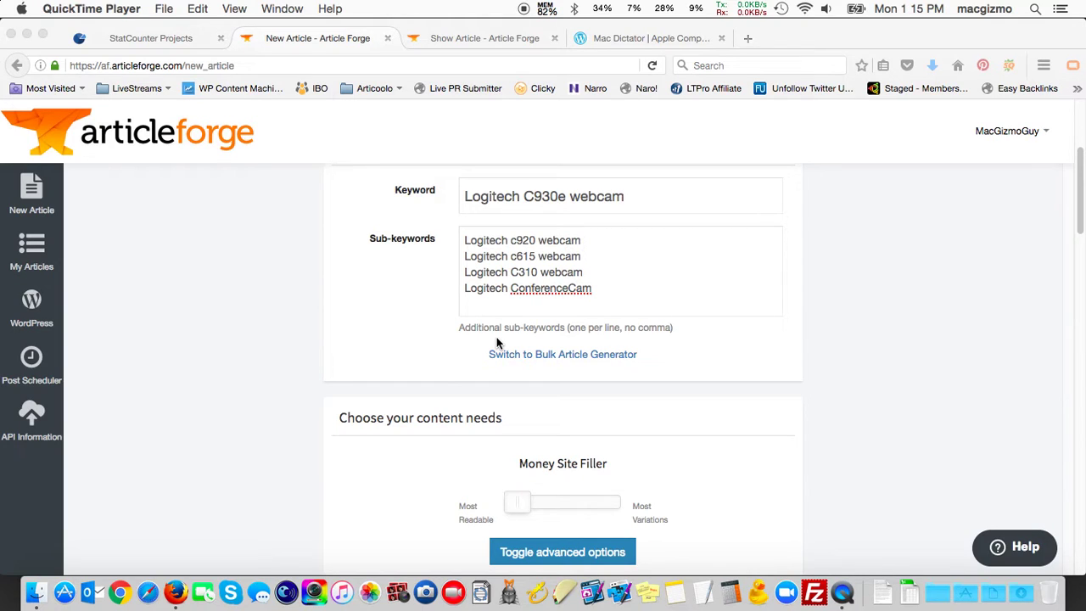
scroll(498, 342, "down", 5)
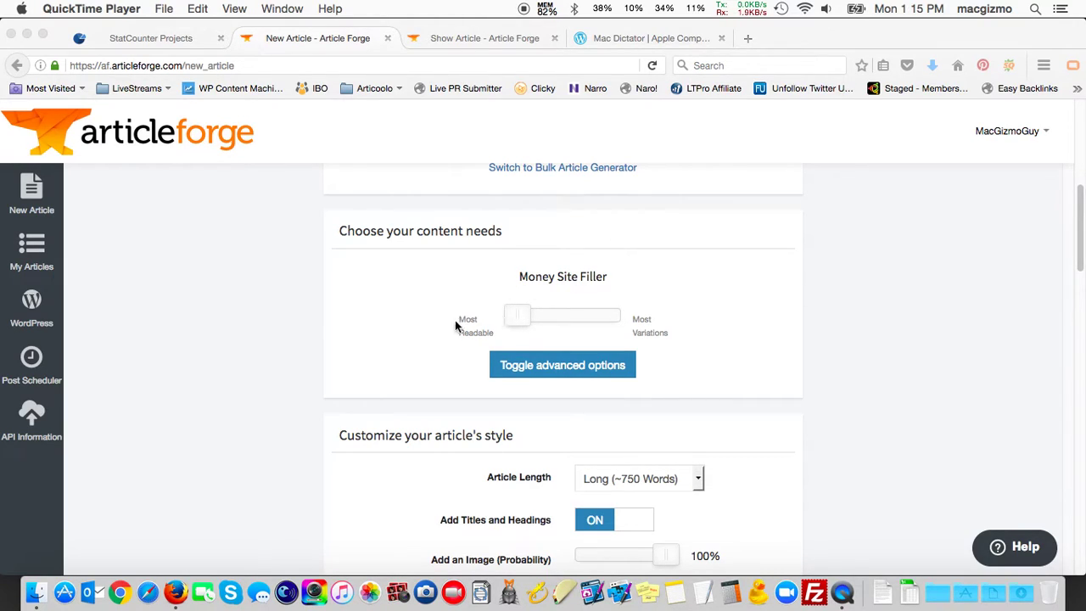
scroll(459, 324, "down", 2)
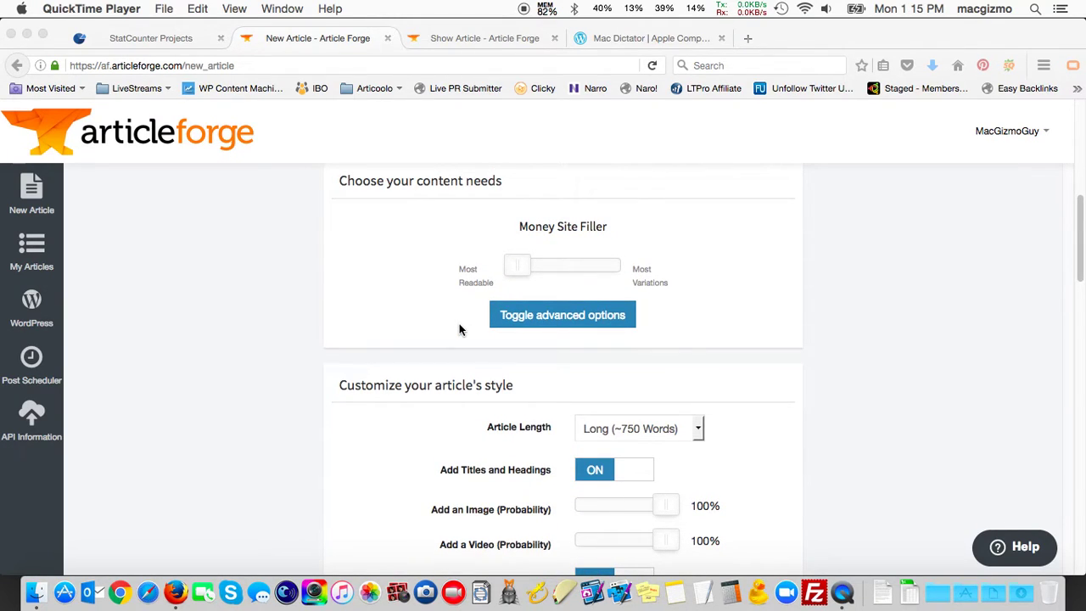
scroll(459, 327, "down", 5)
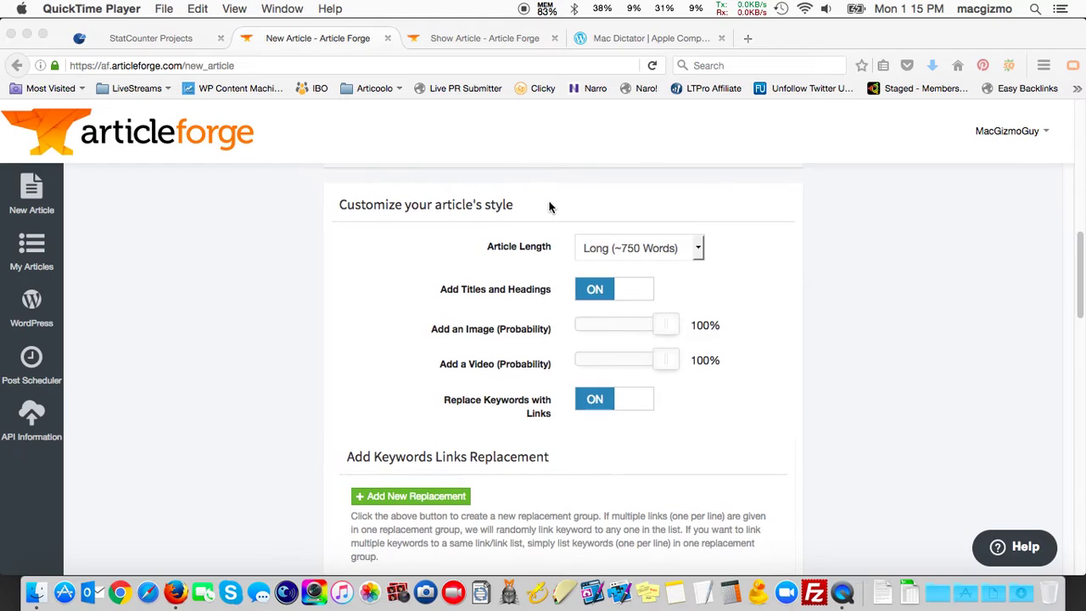
left_click(699, 248)
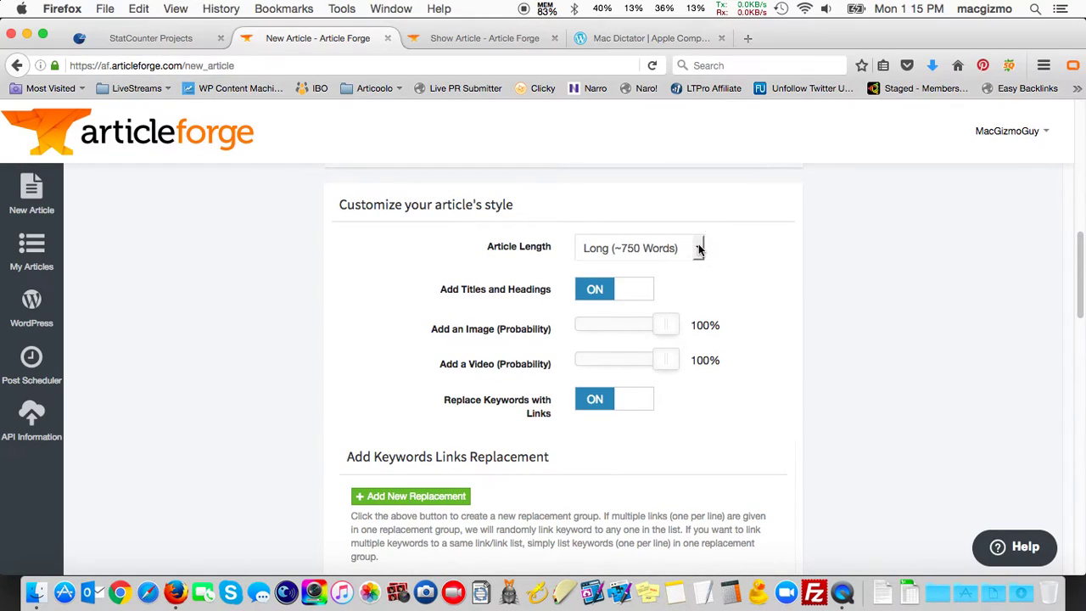
left_click(700, 248)
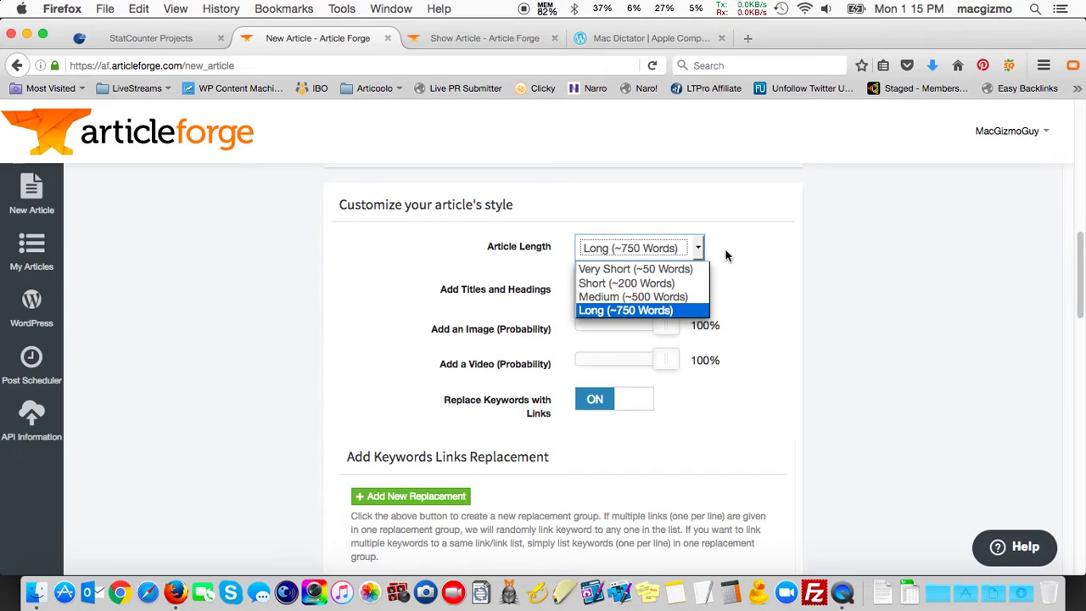
left_click(724, 251)
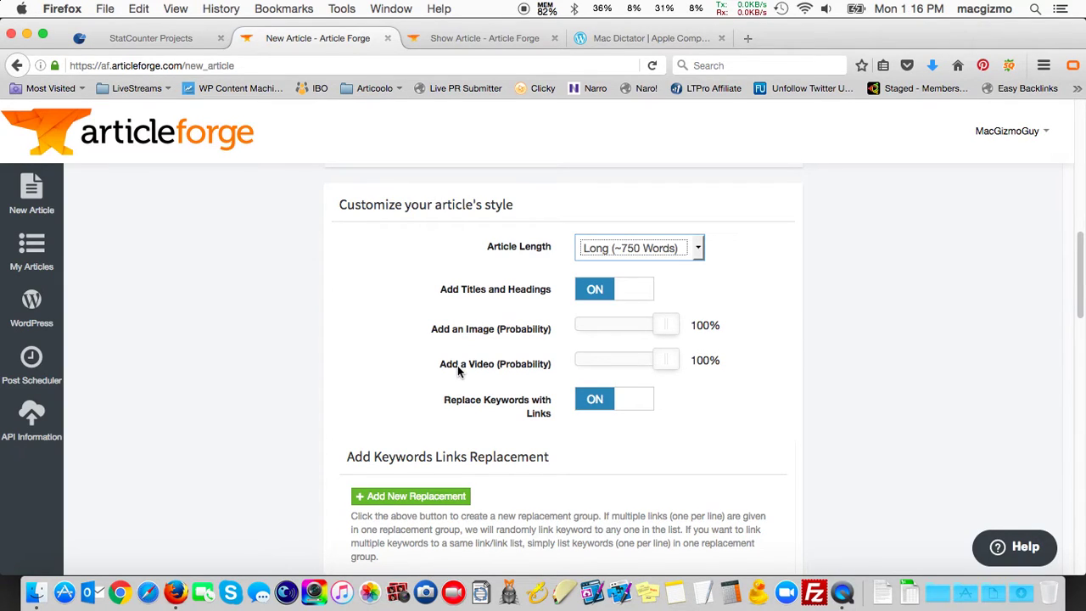
scroll(458, 371, "down", 2)
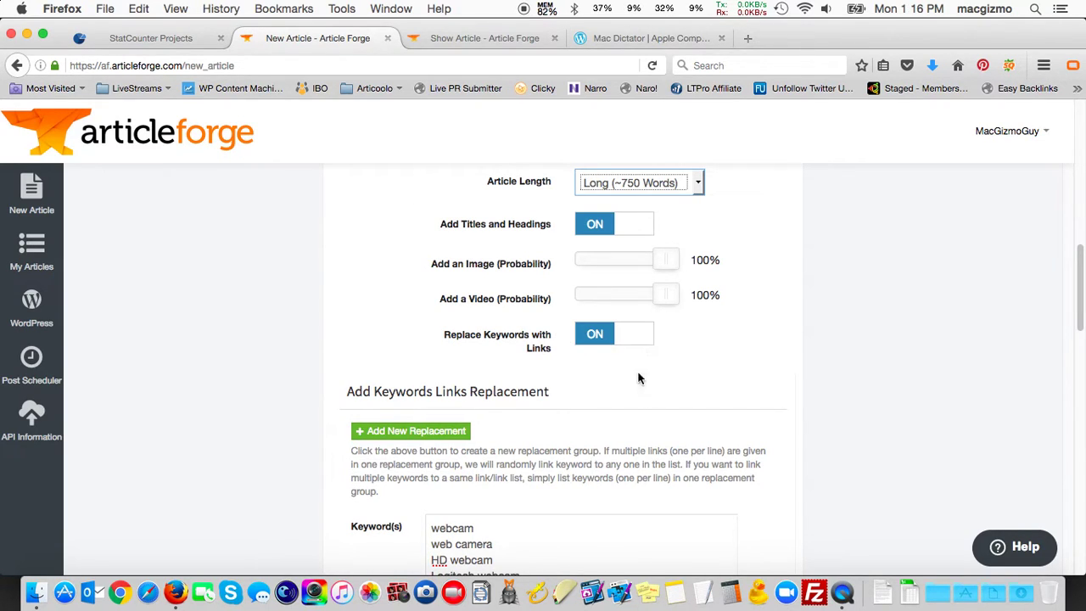
scroll(643, 401, "down", 4)
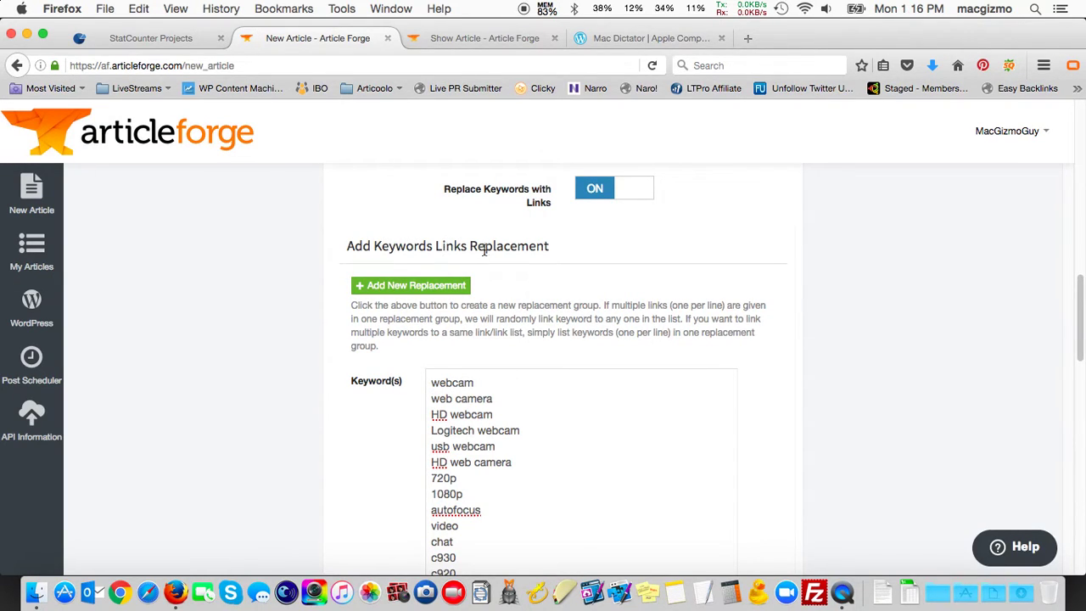
scroll(505, 278, "down", 3)
scroll(506, 279, "down", 1)
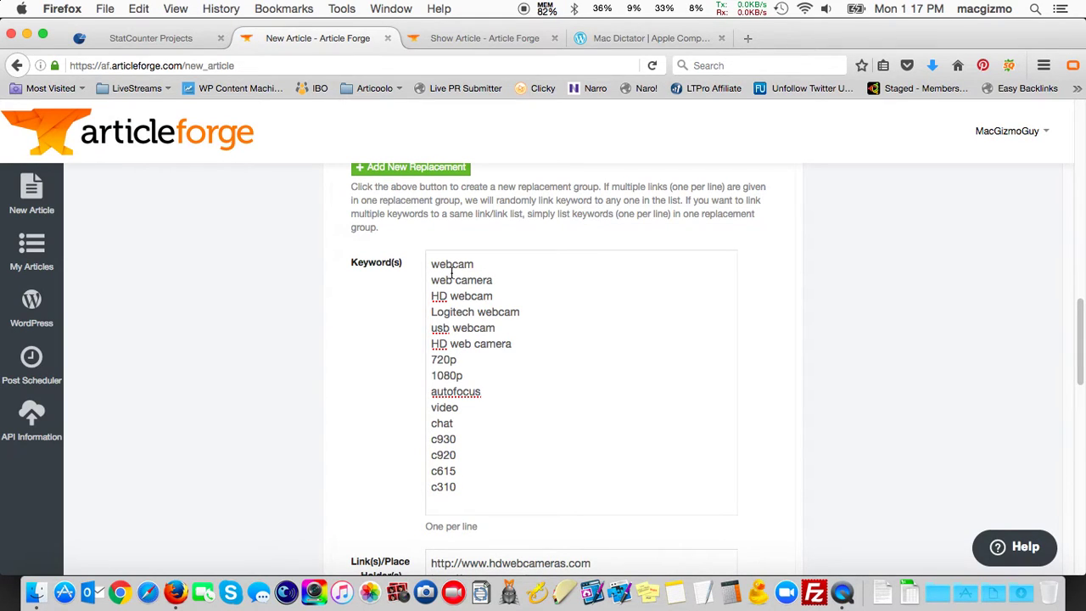
scroll(452, 271, "down", 5)
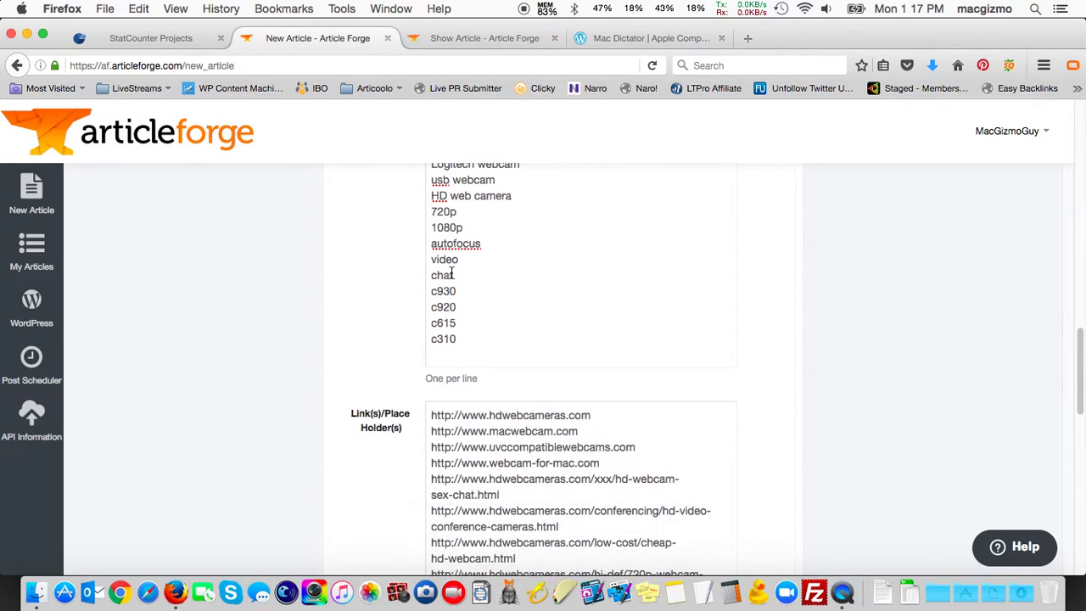
scroll(451, 273, "up", 3)
scroll(451, 273, "down", 4)
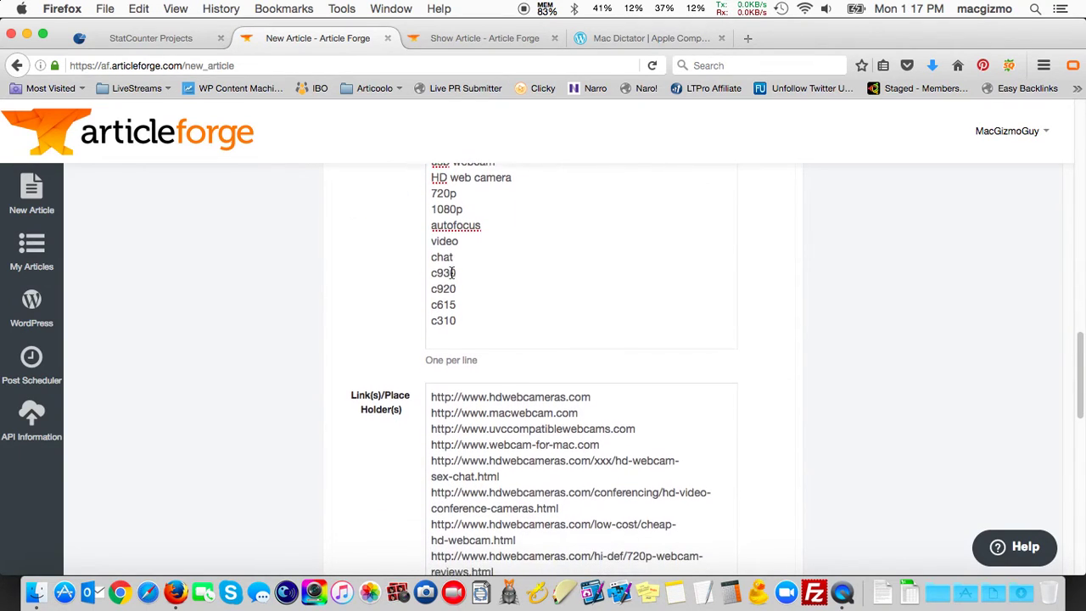
scroll(452, 272, "down", 6)
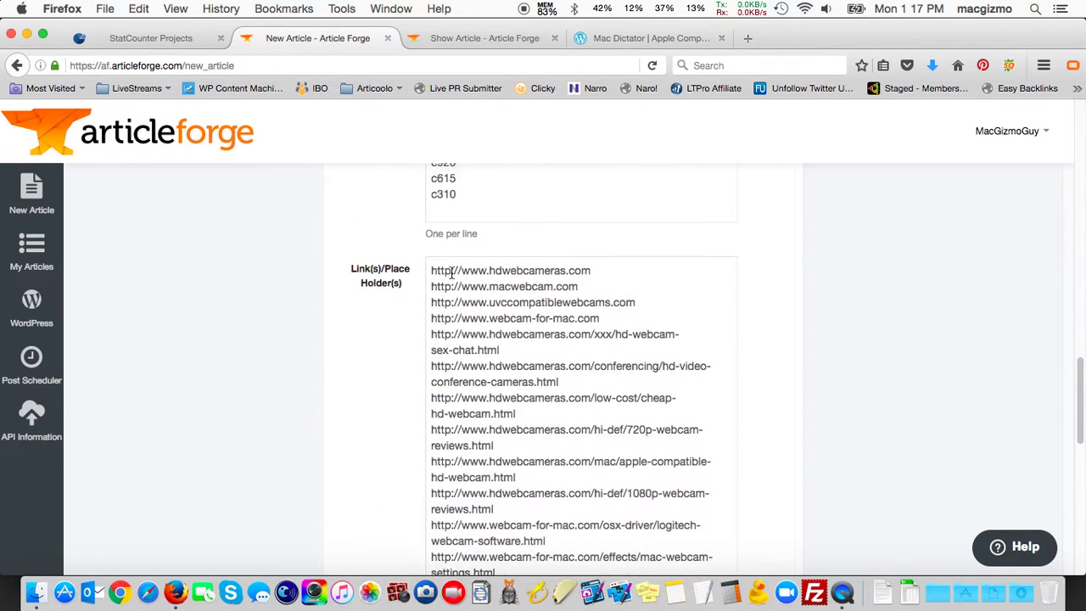
scroll(451, 271, "up", 1)
scroll(451, 272, "down", 2)
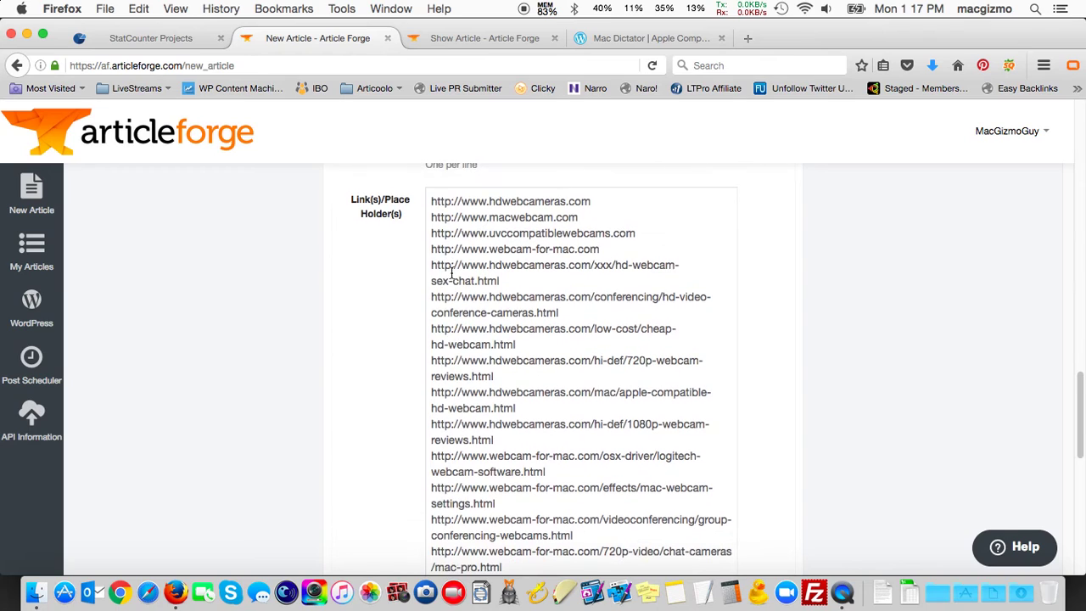
scroll(451, 273, "down", 1)
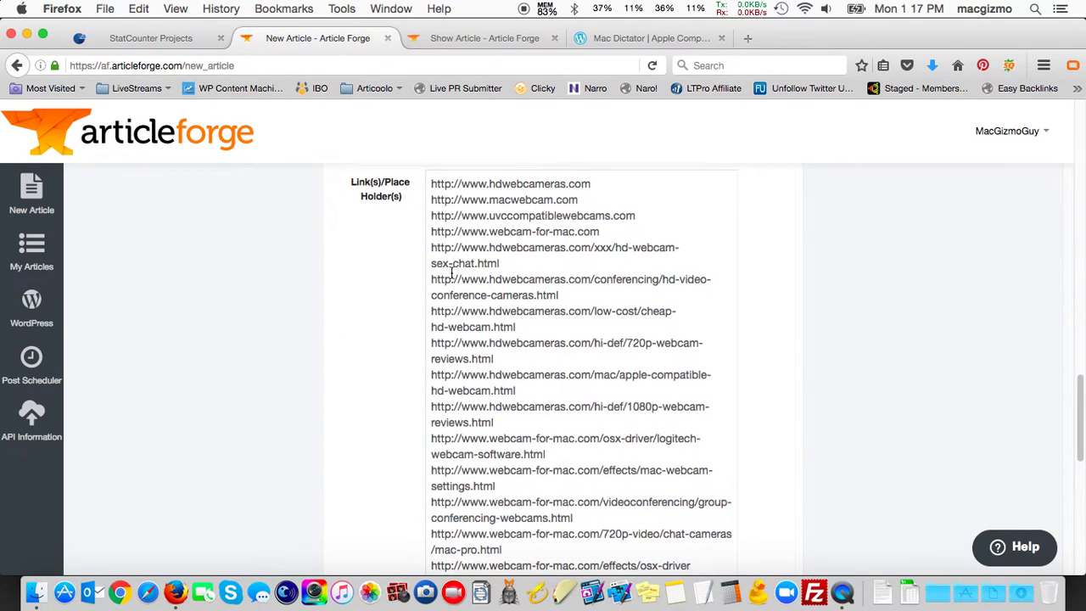
scroll(451, 272, "up", 1)
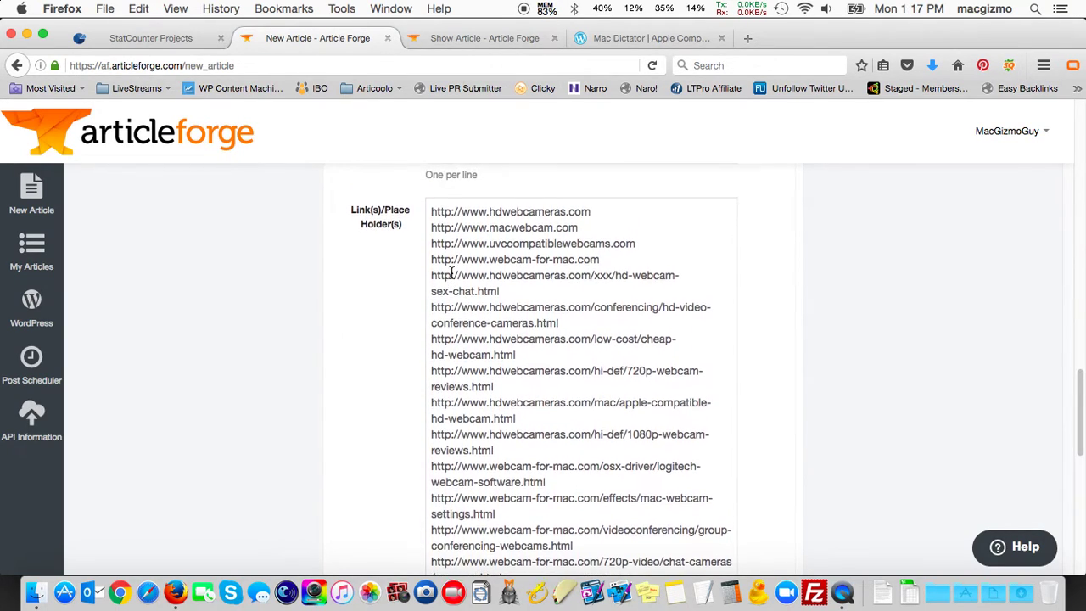
scroll(451, 271, "up", 1)
scroll(452, 271, "down", 5)
scroll(452, 272, "up", 1)
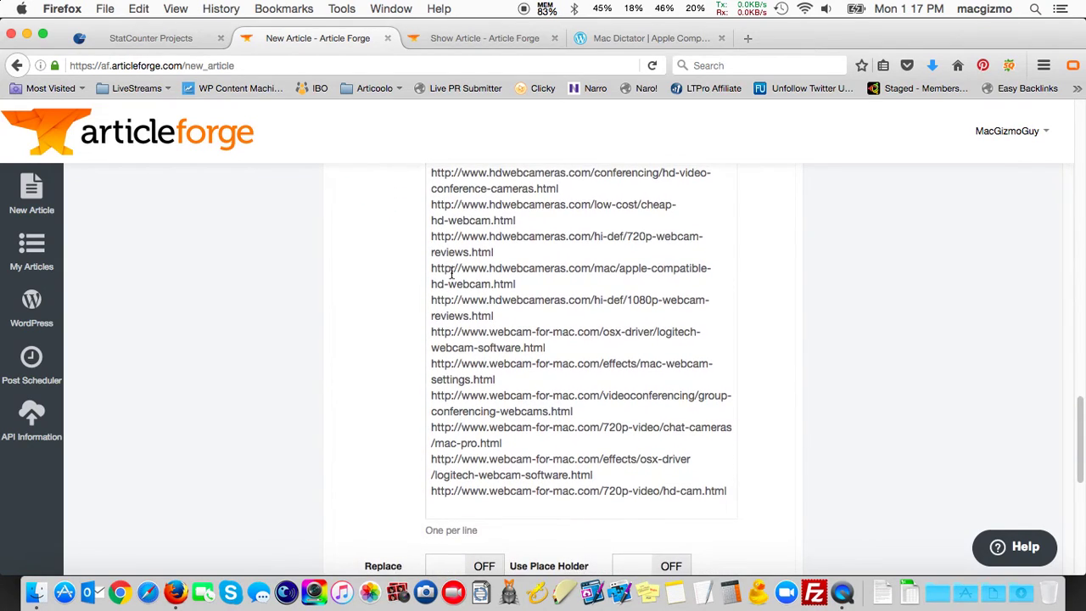
scroll(452, 272, "up", 3)
scroll(452, 272, "down", 4)
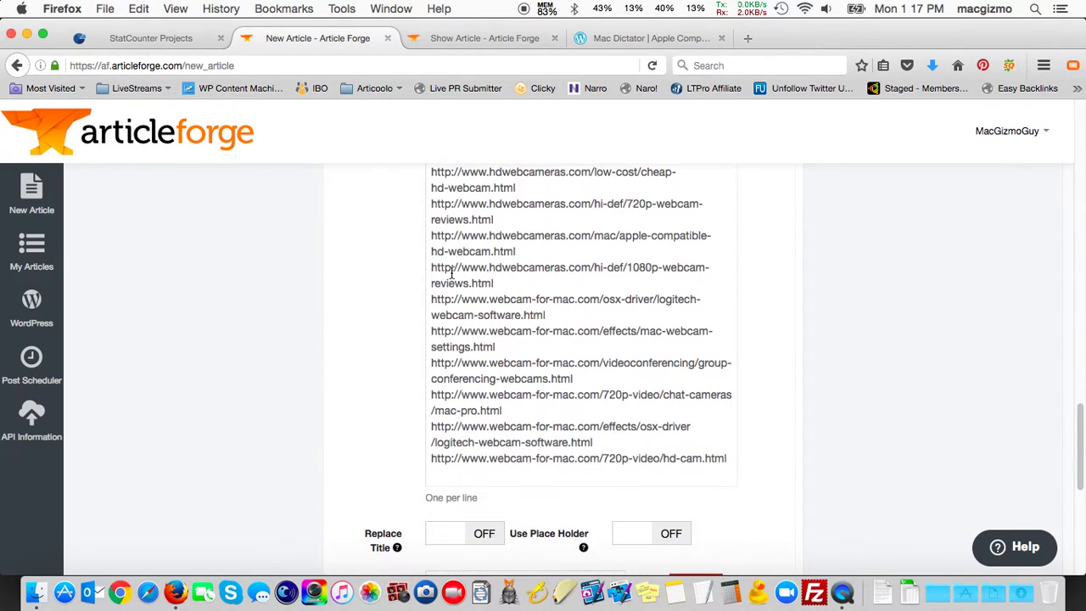
scroll(452, 272, "down", 8)
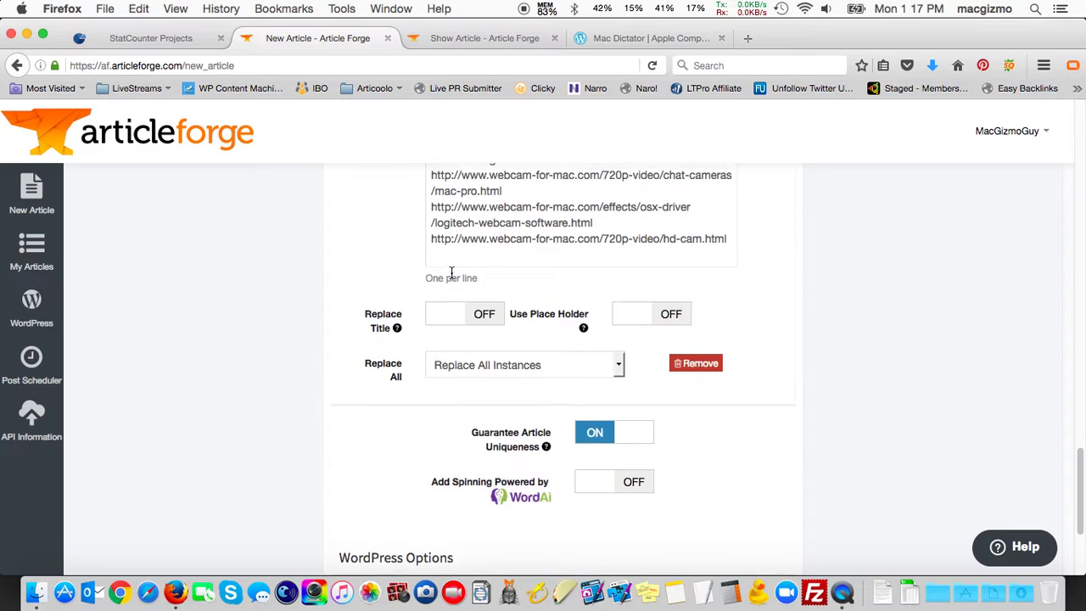
scroll(451, 271, "up", 20)
scroll(451, 271, "down", 4)
scroll(451, 271, "up", 3)
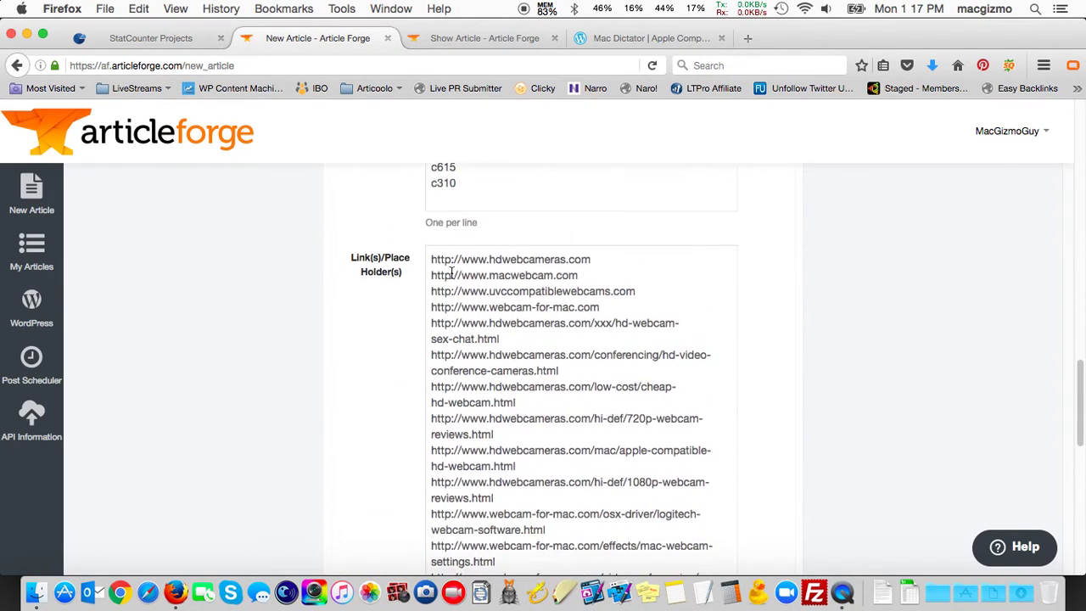
scroll(451, 272, "down", 3)
scroll(451, 271, "down", 1)
scroll(452, 272, "up", 1)
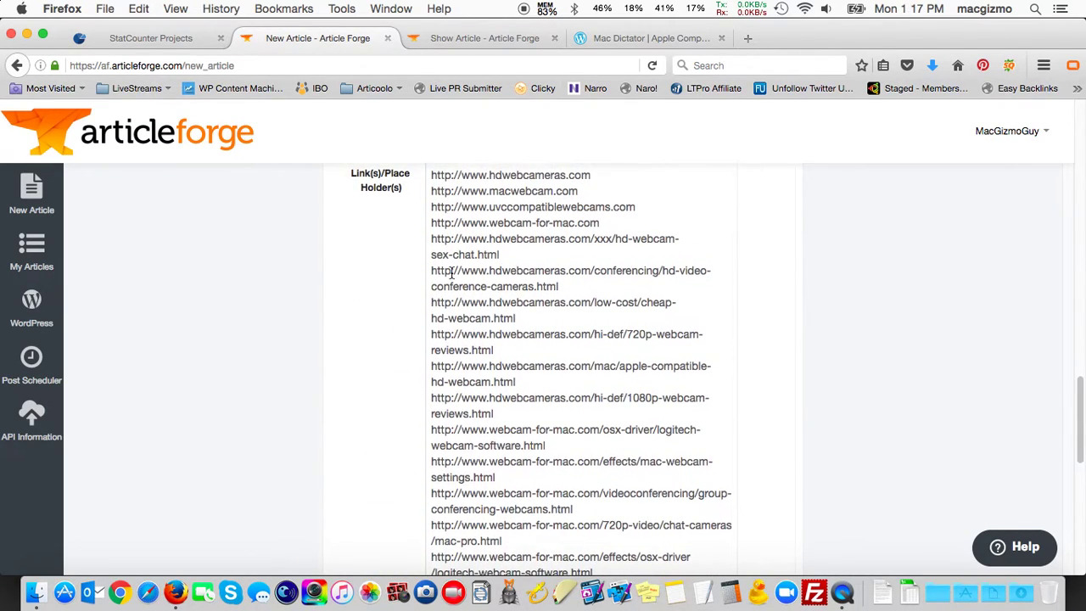
scroll(451, 272, "down", 1)
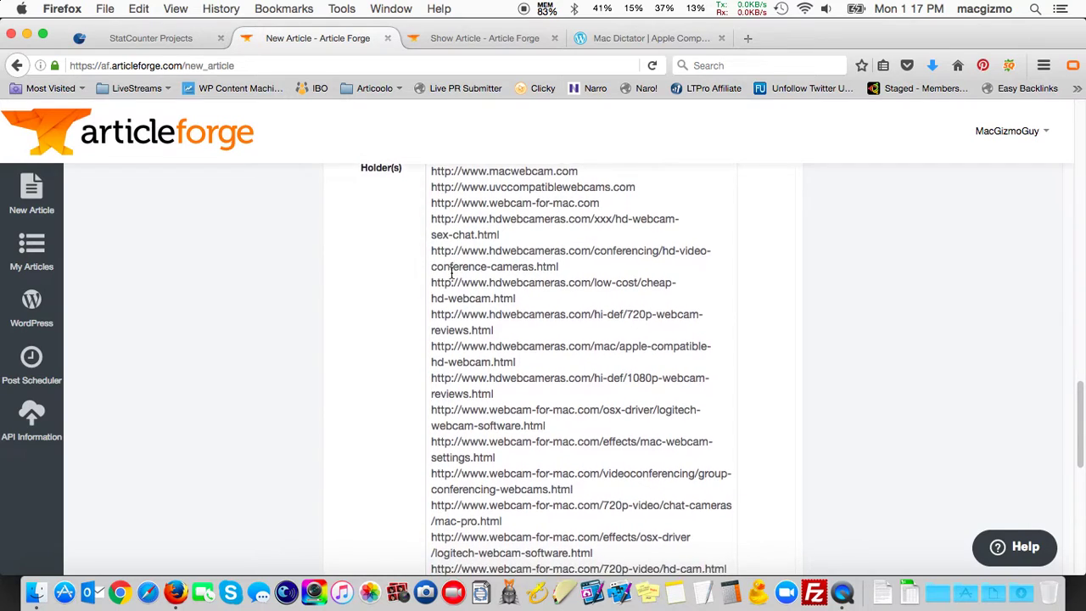
scroll(452, 271, "up", 1)
scroll(451, 272, "up", 5)
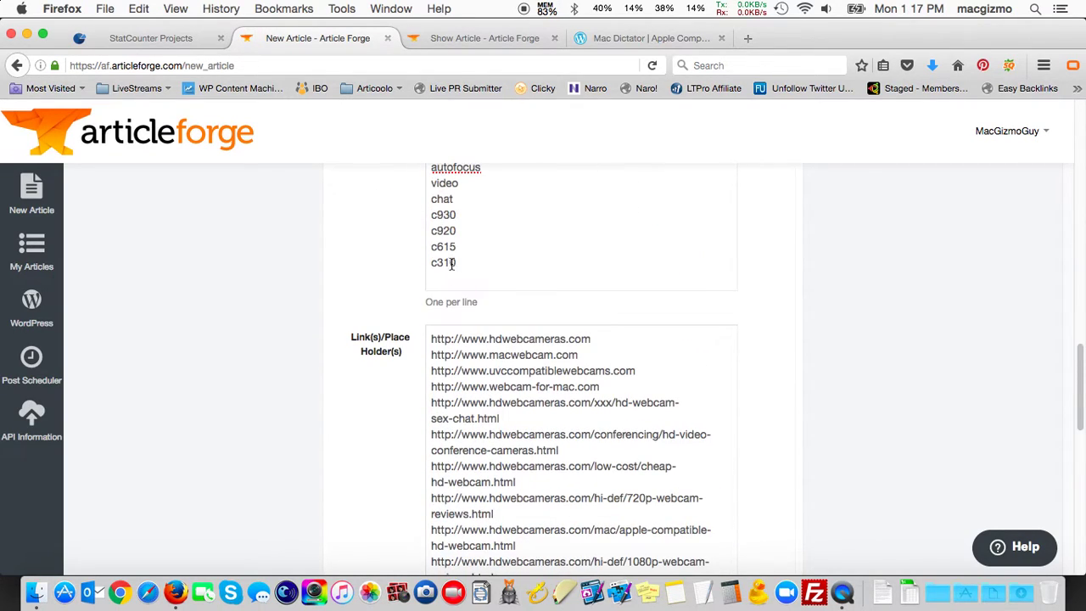
scroll(451, 246, "up", 3)
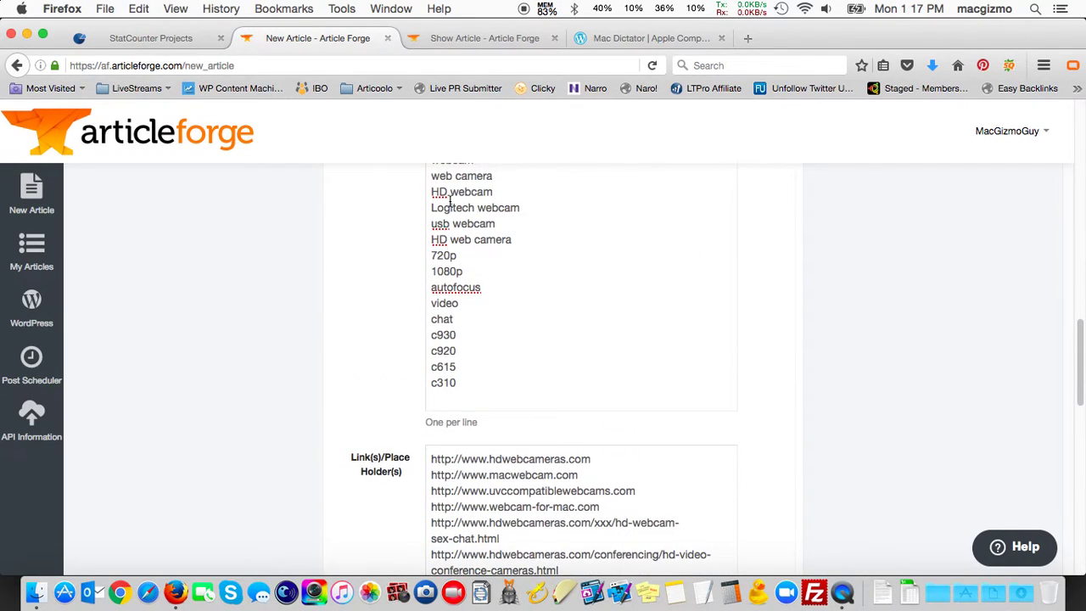
scroll(450, 201, "down", 10)
scroll(450, 201, "down", 10)
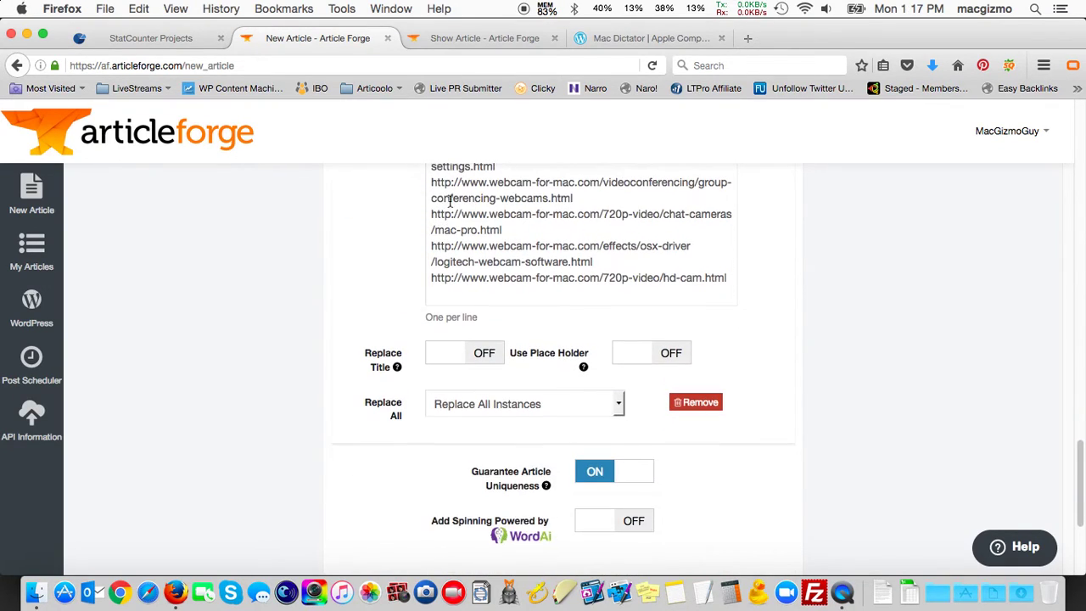
scroll(450, 201, "down", 1)
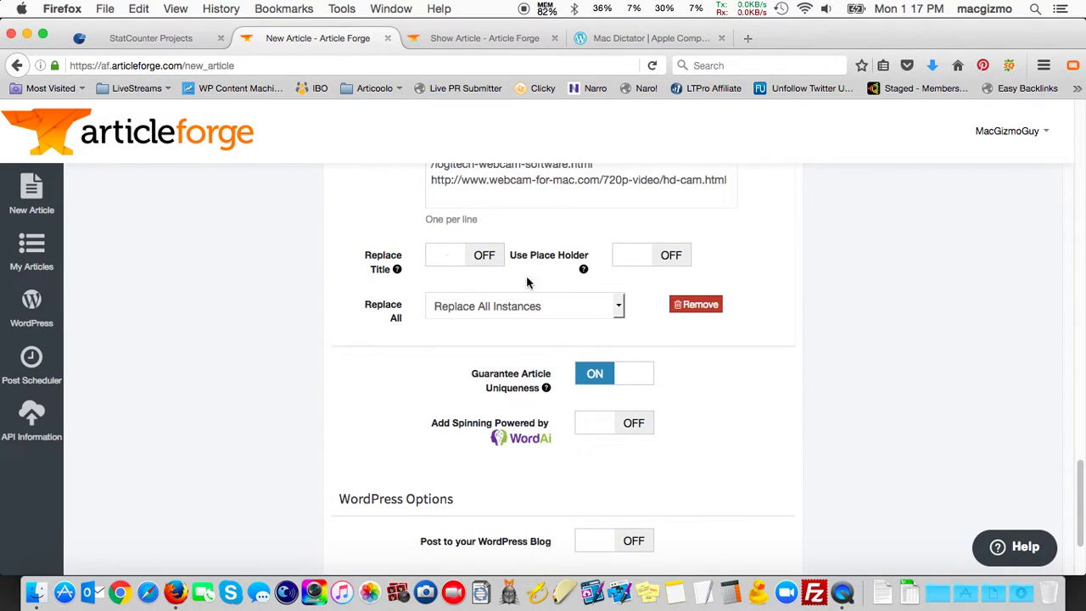
Set the Replace All dropdown to 'Replace Only the First Instance' for the keyword links.
mouse_move(584, 270)
left_click(618, 310)
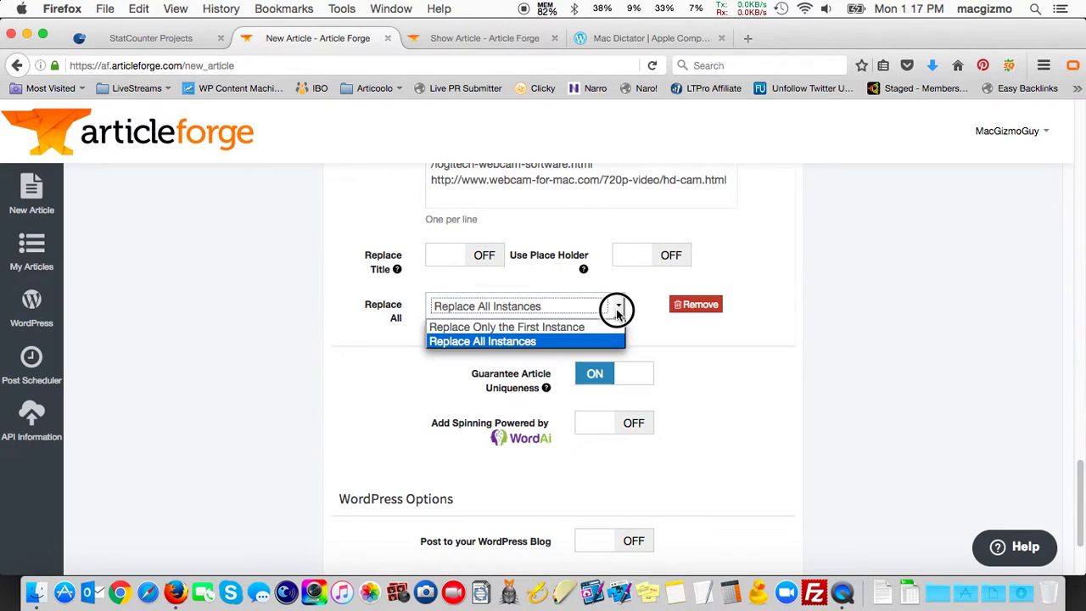
left_click(602, 329)
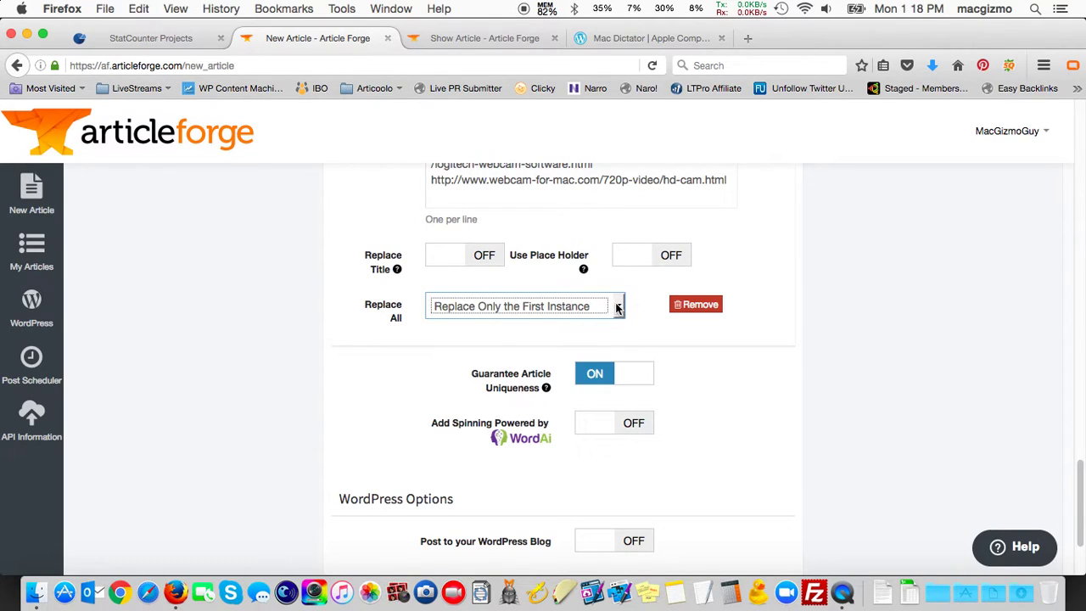
left_click(616, 309)
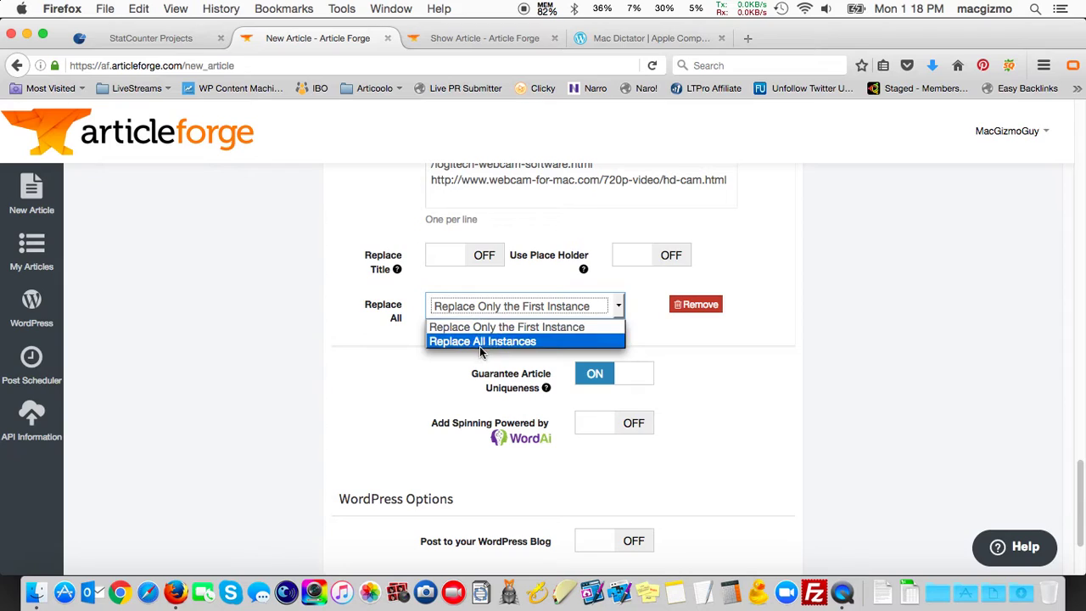
left_click(410, 386)
scroll(410, 386, "down", 3)
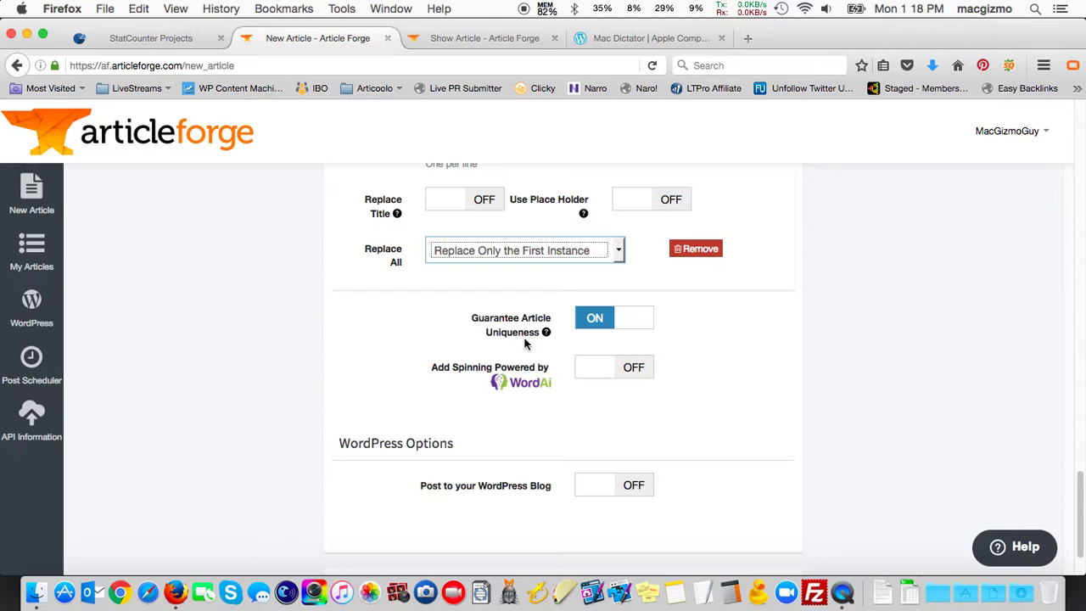
left_click(594, 374)
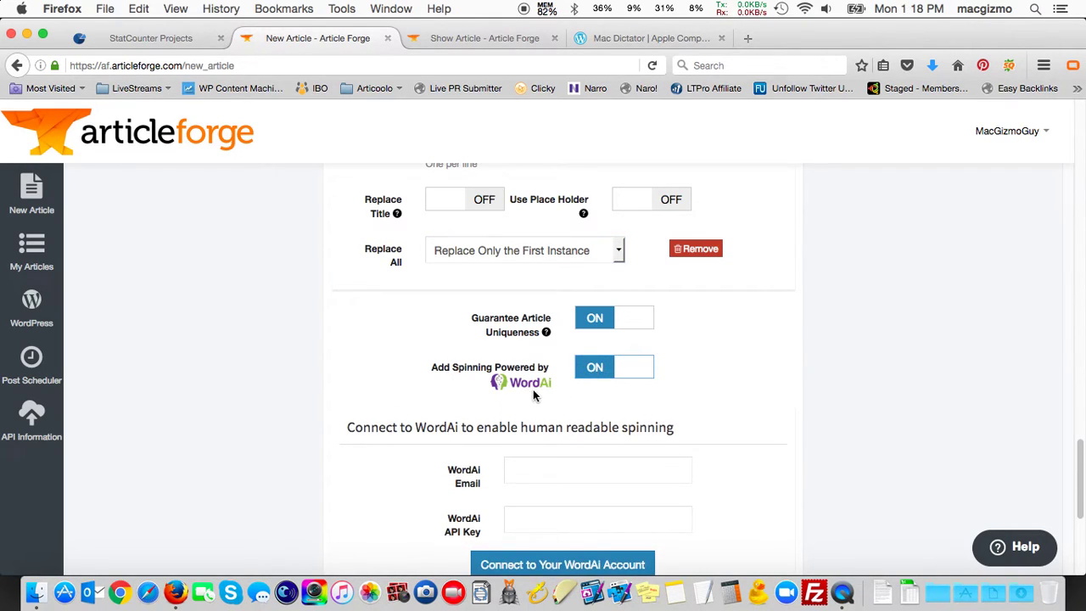
scroll(534, 390, "down", 3)
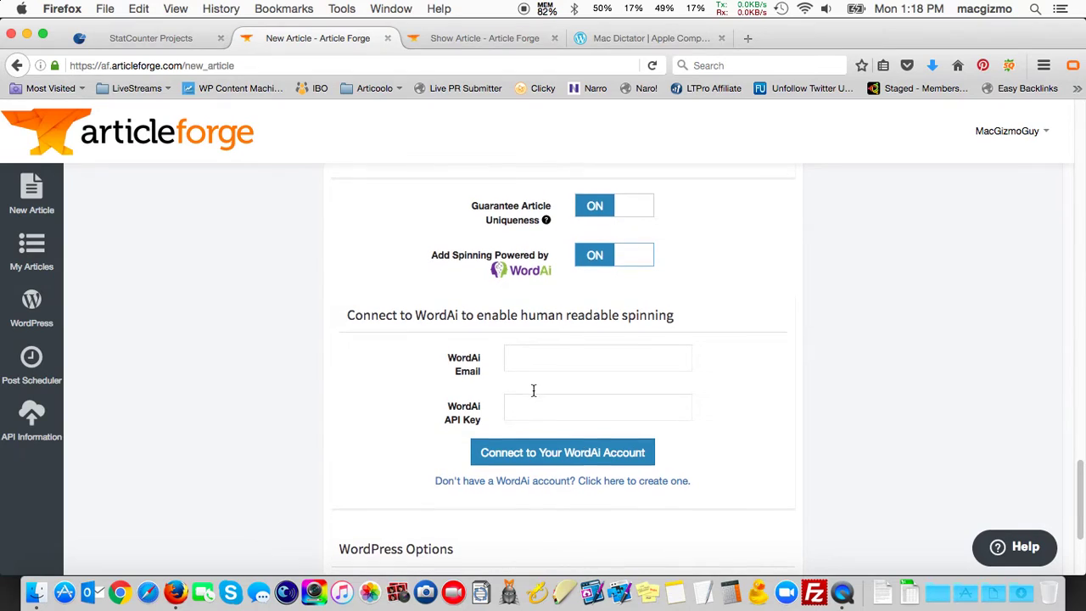
left_click(638, 262)
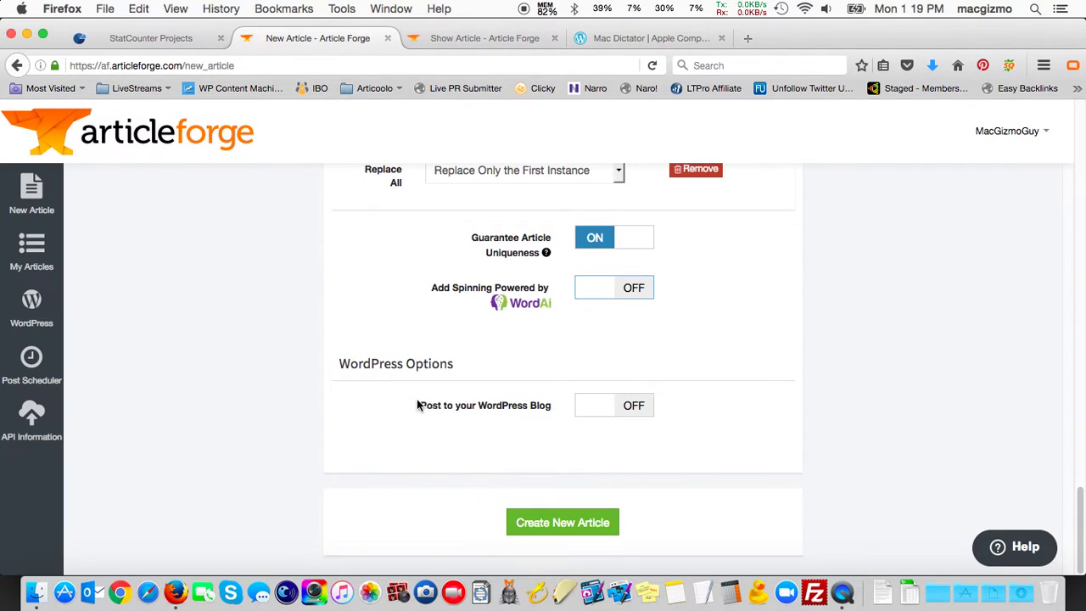
Review the WordPress posting options, leave posting off, and launch Create New Article.
left_click(585, 411)
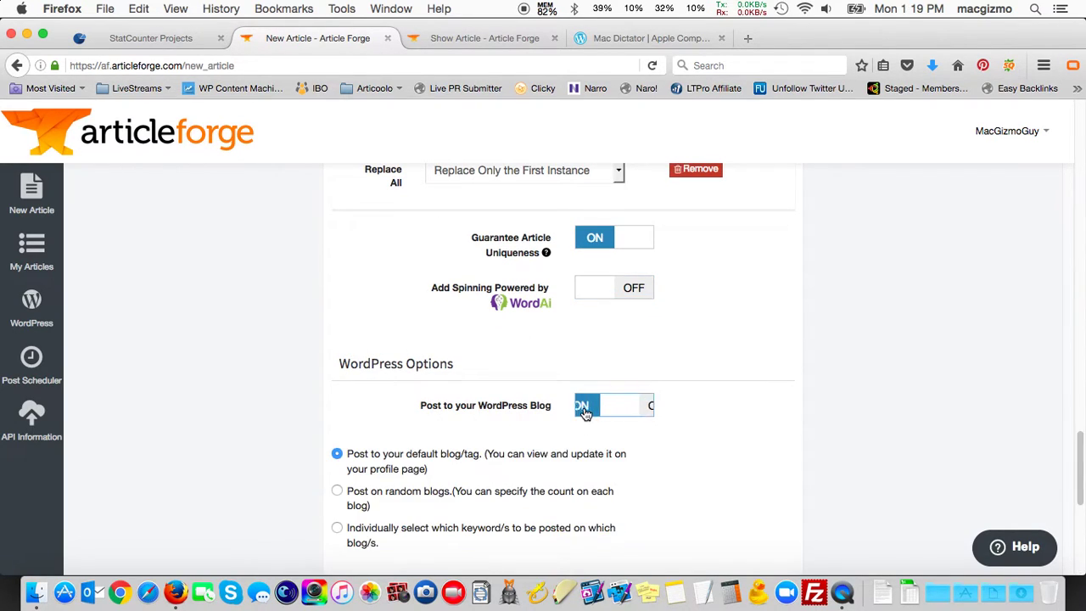
scroll(586, 413, "down", 3)
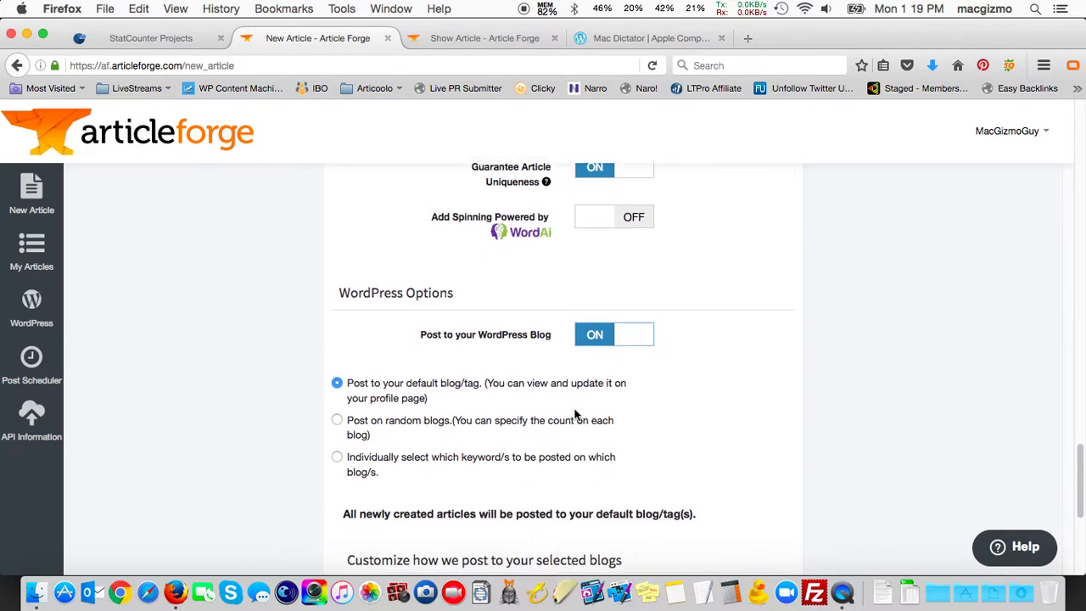
scroll(575, 415, "down", 5)
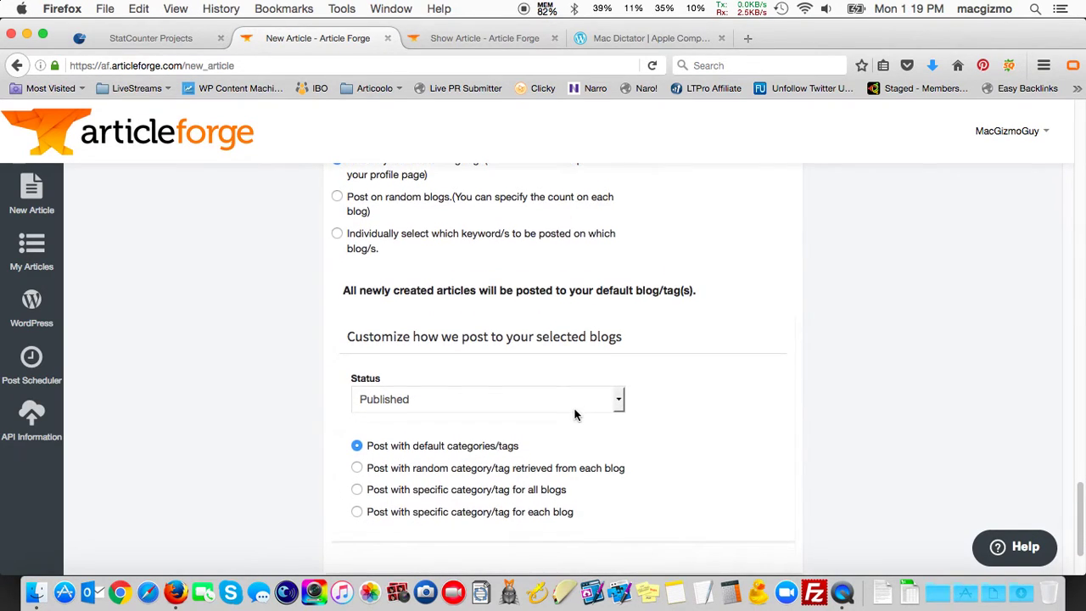
scroll(575, 415, "up", 3)
scroll(575, 415, "up", 4)
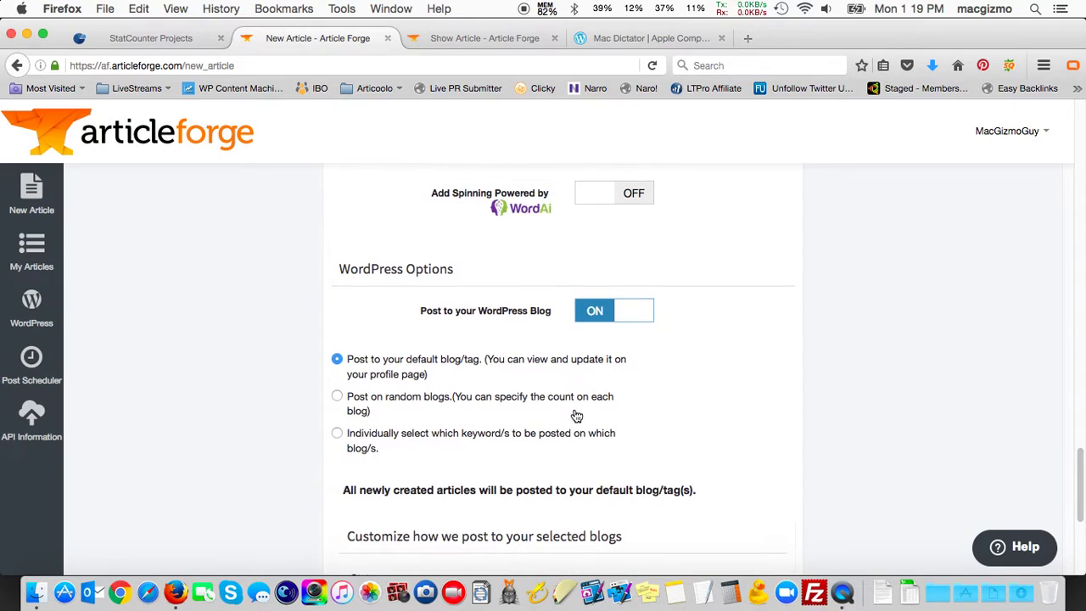
scroll(575, 414, "down", 8)
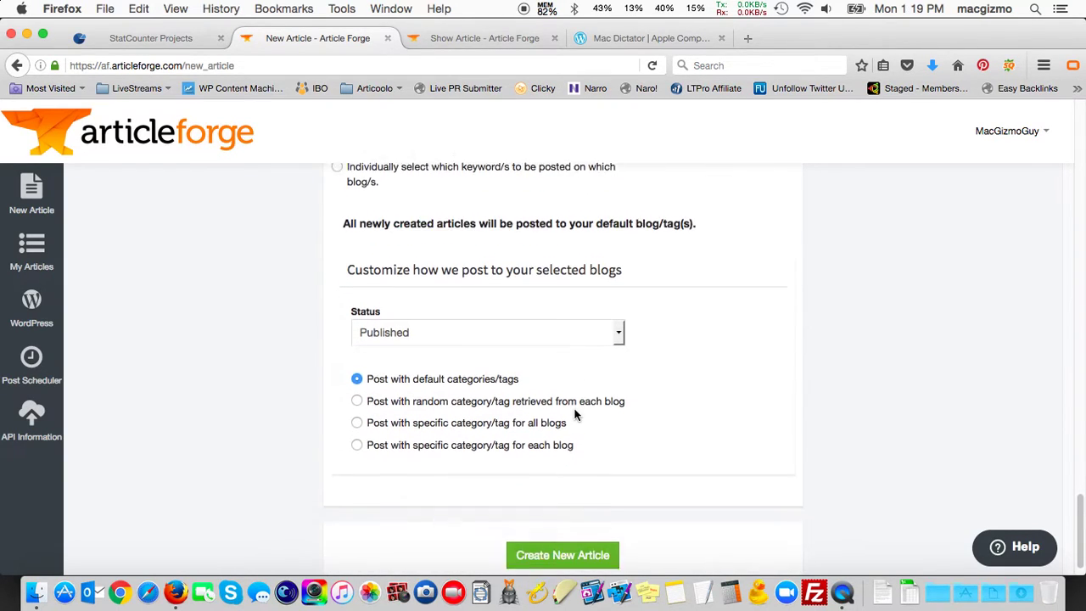
scroll(574, 414, "up", 8)
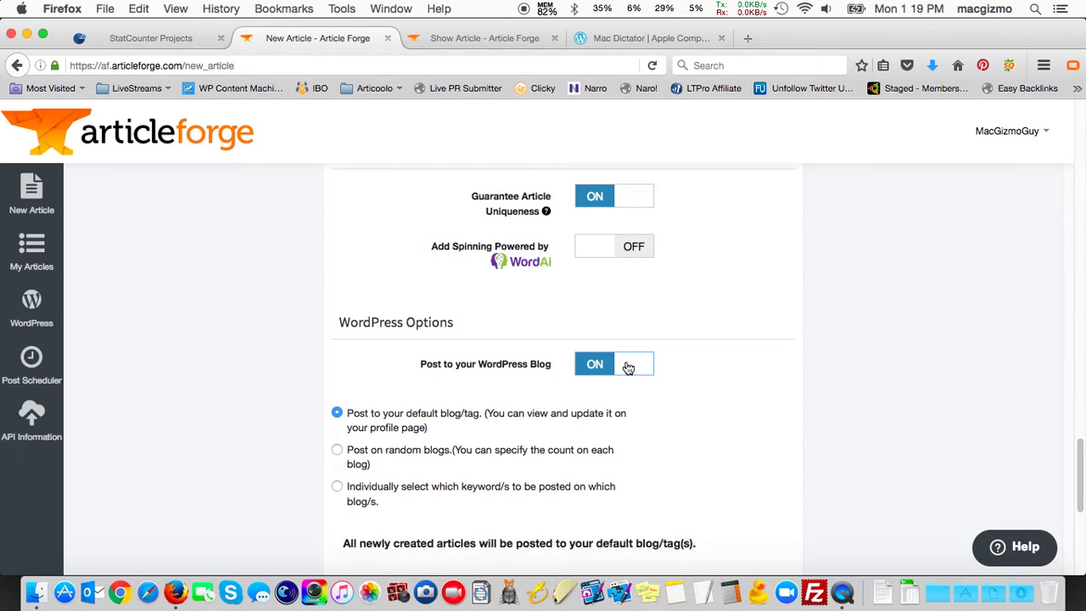
left_click(628, 367)
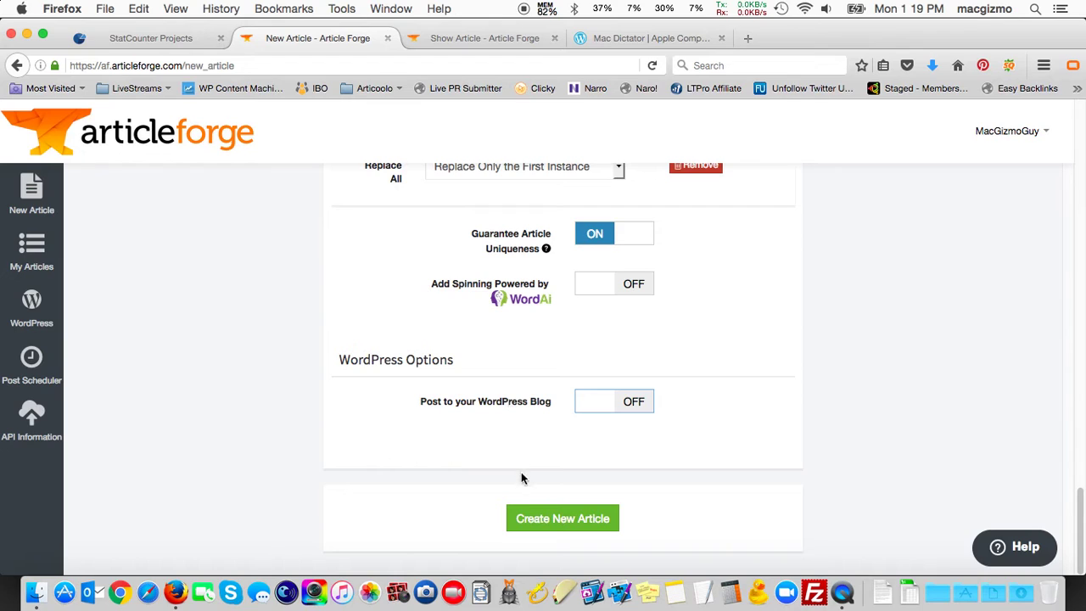
left_click(534, 518)
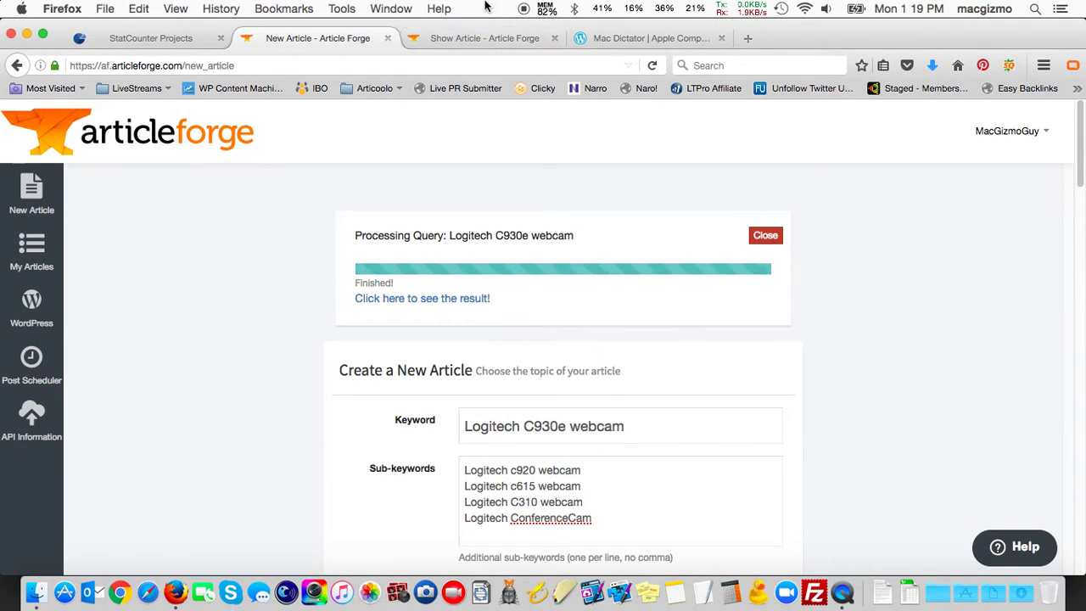
left_click(494, 34)
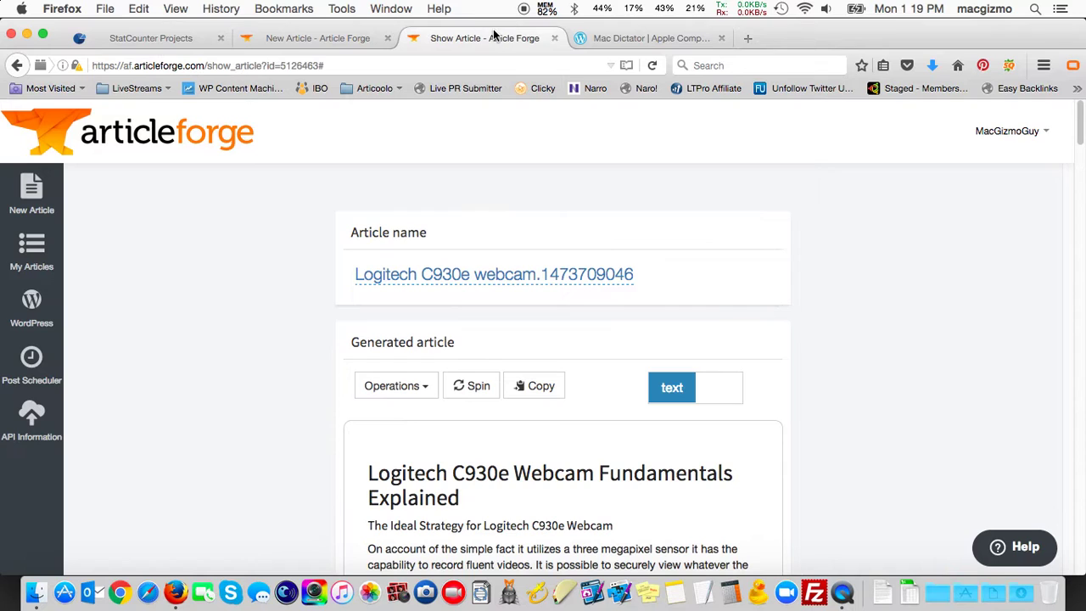
scroll(491, 223, "down", 5)
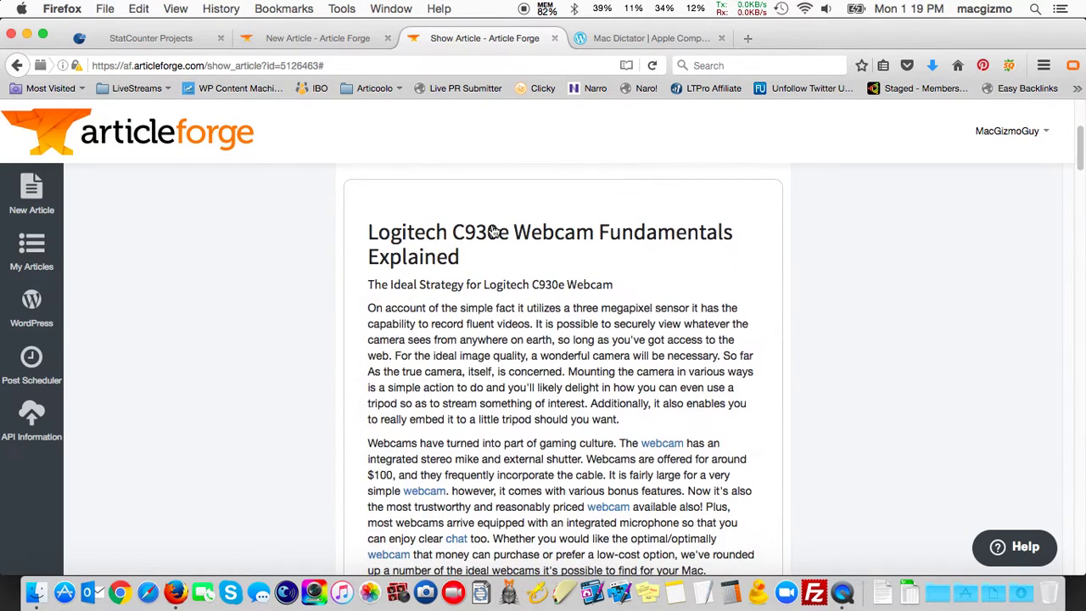
scroll(491, 225, "down", 2)
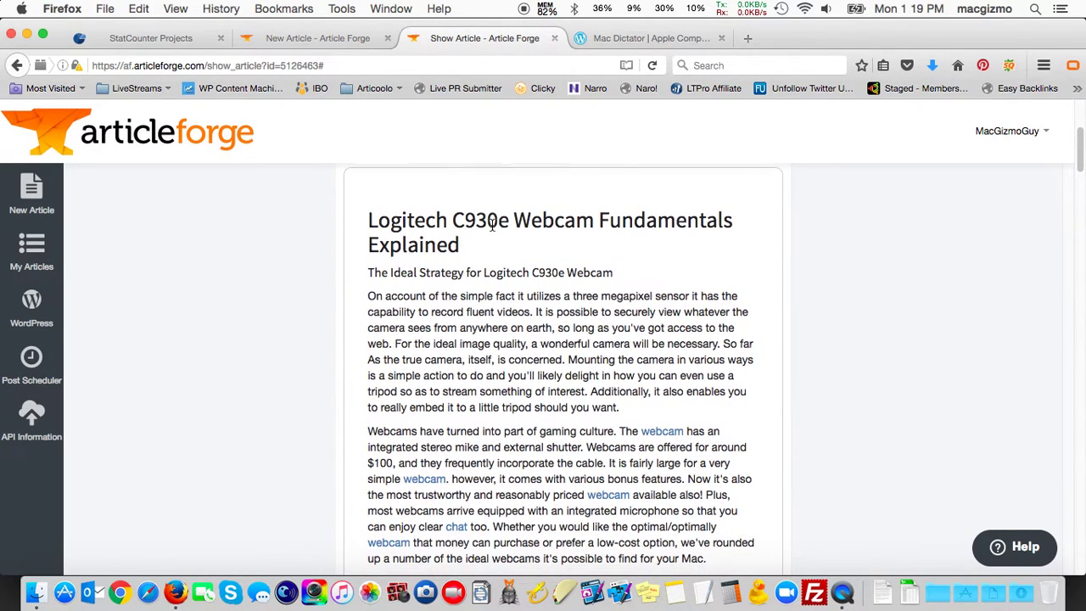
scroll(491, 225, "down", 4)
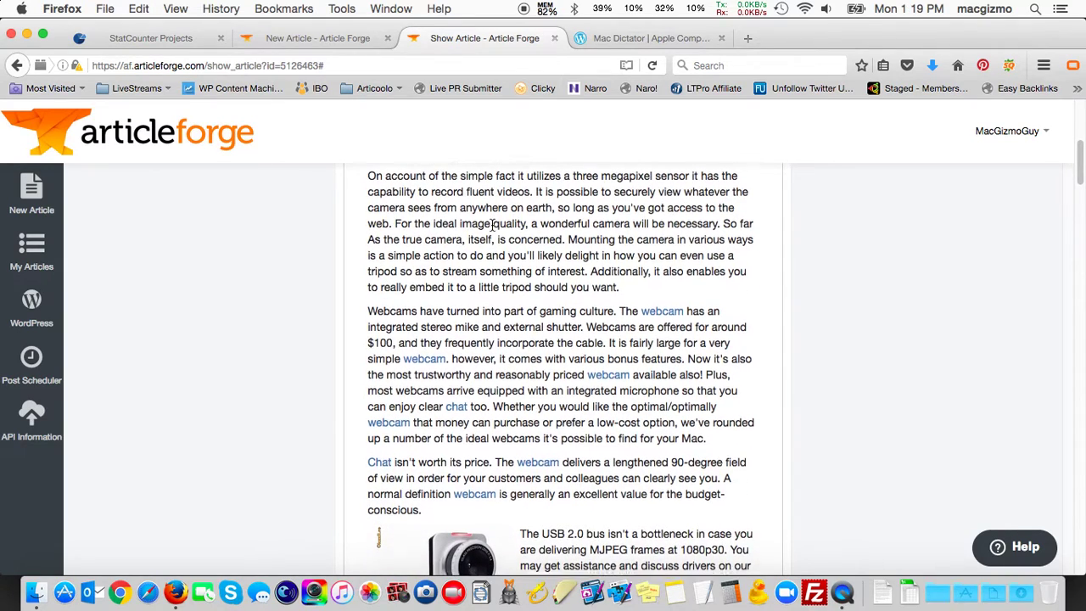
scroll(491, 225, "down", 1)
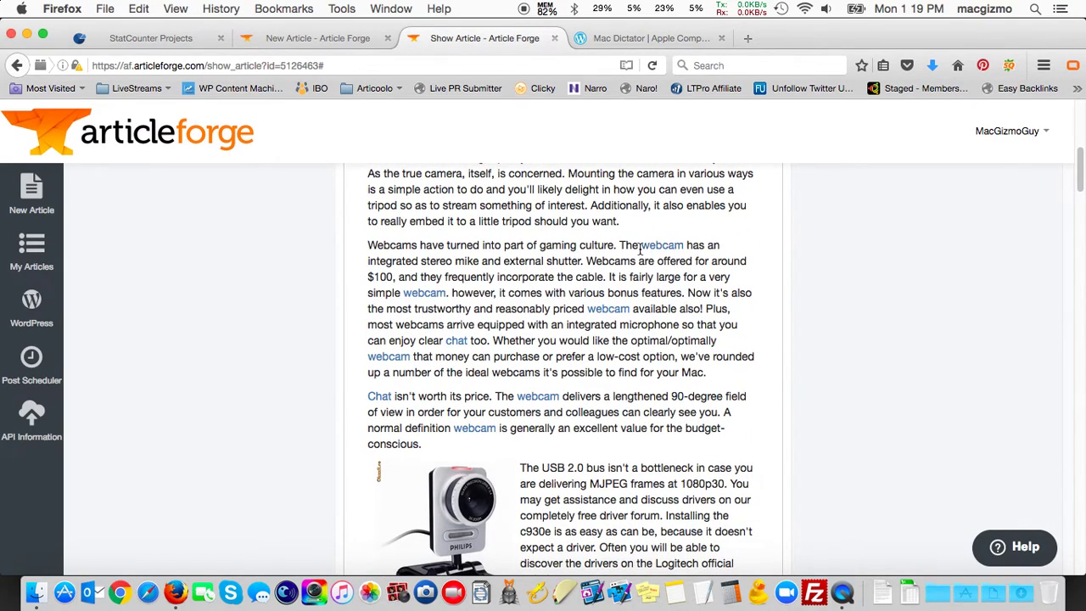
left_click_drag(642, 246, 683, 246)
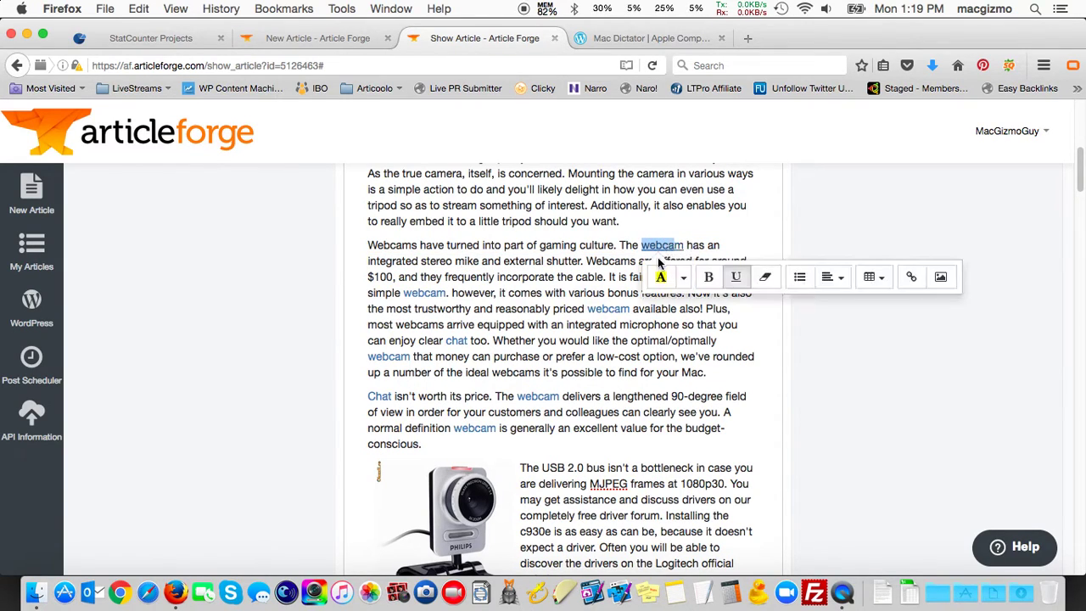
double_click(413, 293)
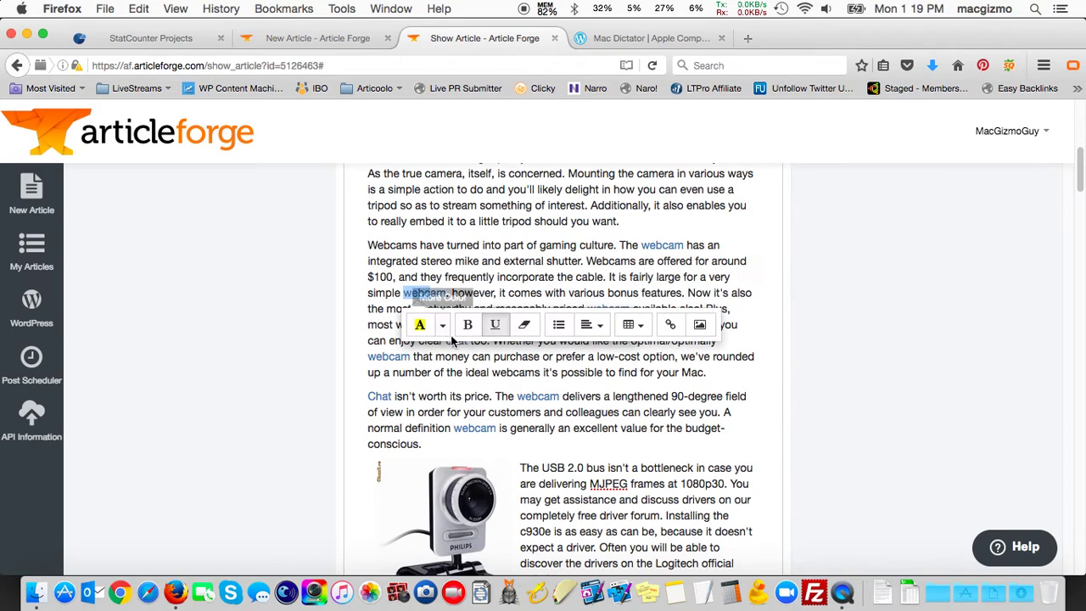
scroll(535, 406, "down", 5)
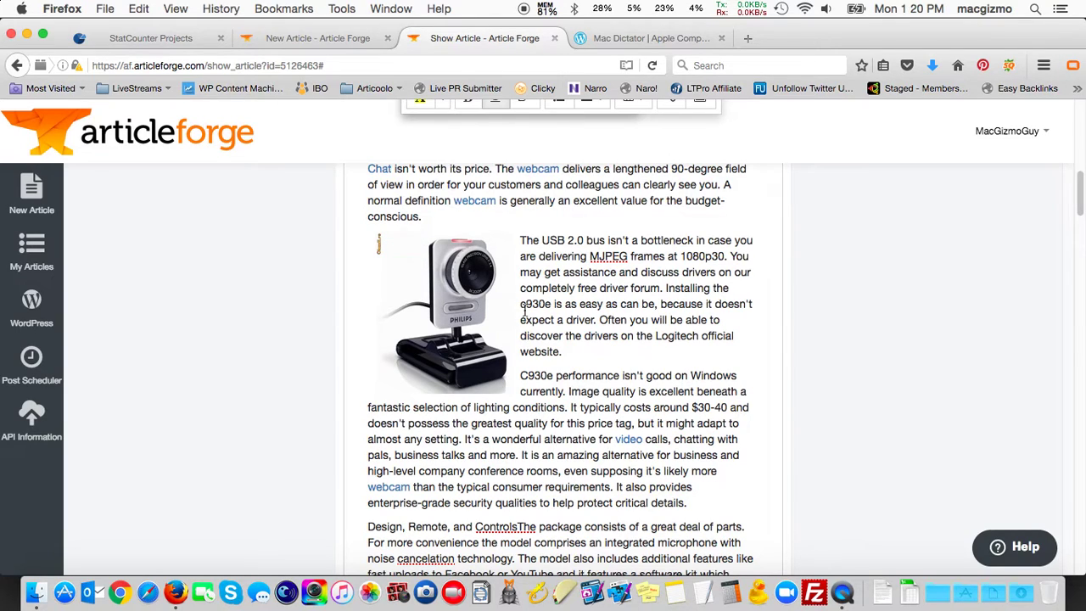
scroll(546, 331, "down", 7)
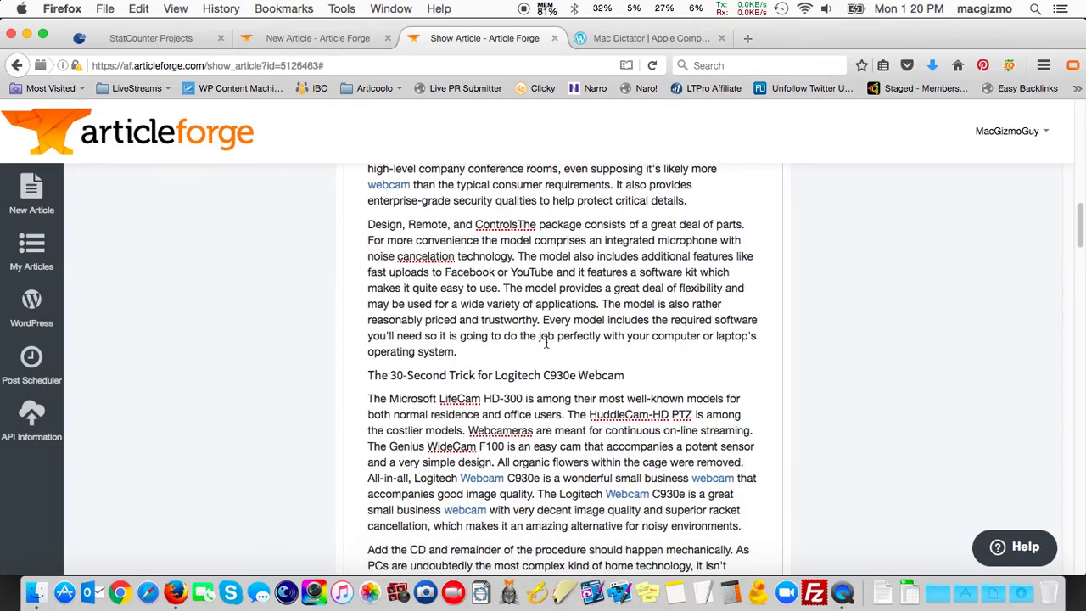
scroll(546, 342, "down", 4)
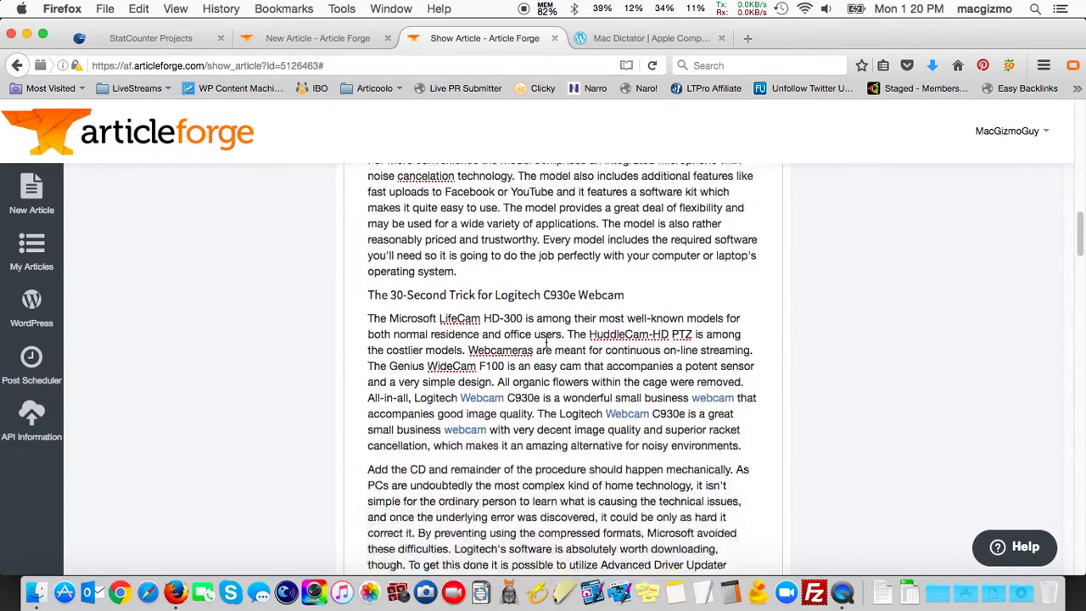
scroll(546, 341, "up", 1)
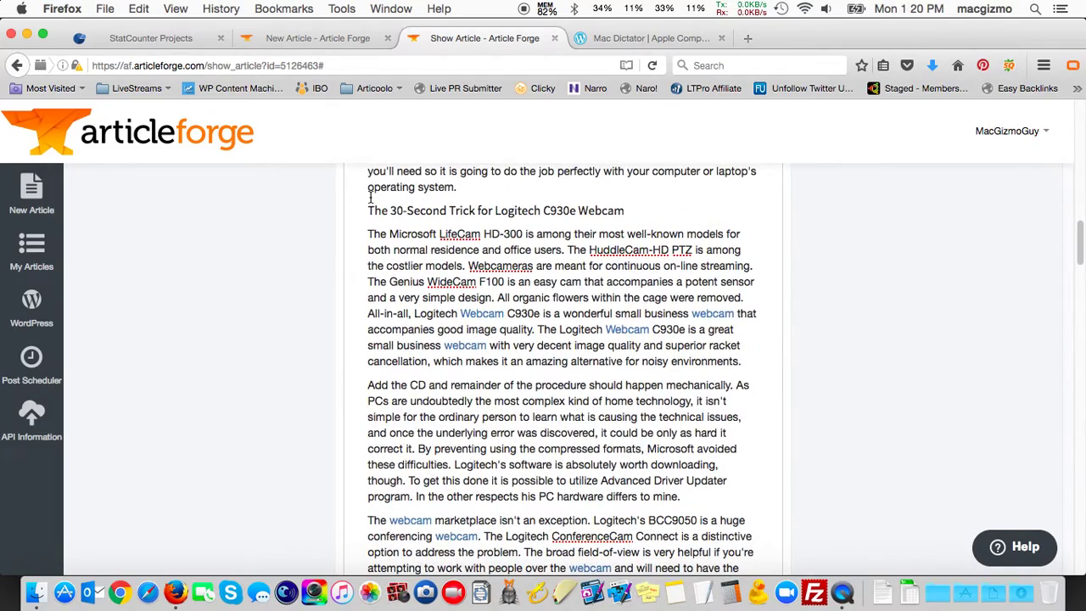
left_click_drag(367, 209, 632, 214)
scroll(594, 263, "down", 8)
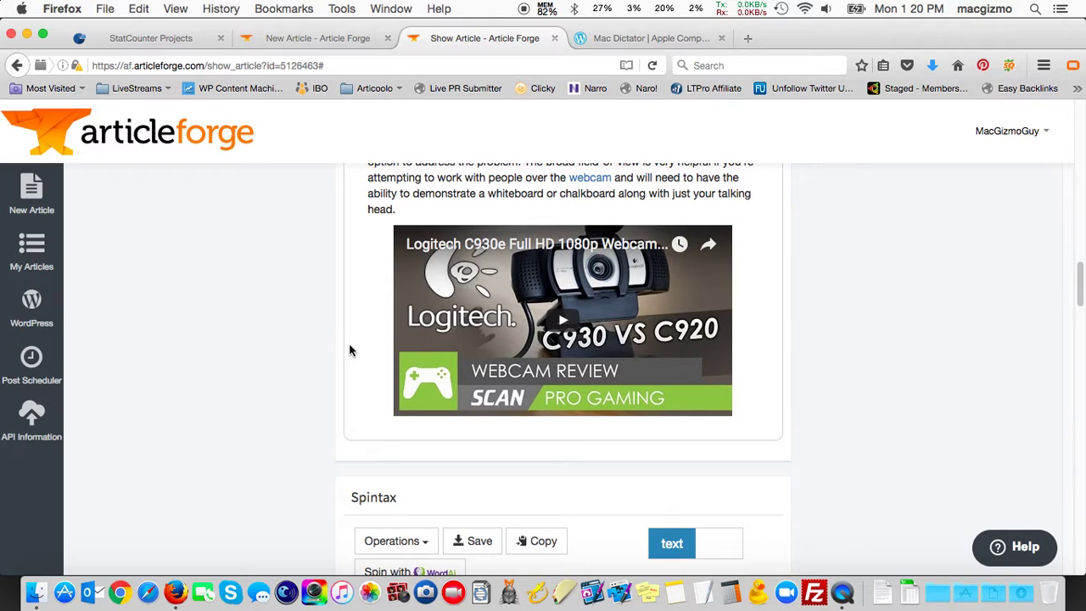
scroll(349, 349, "up", 15)
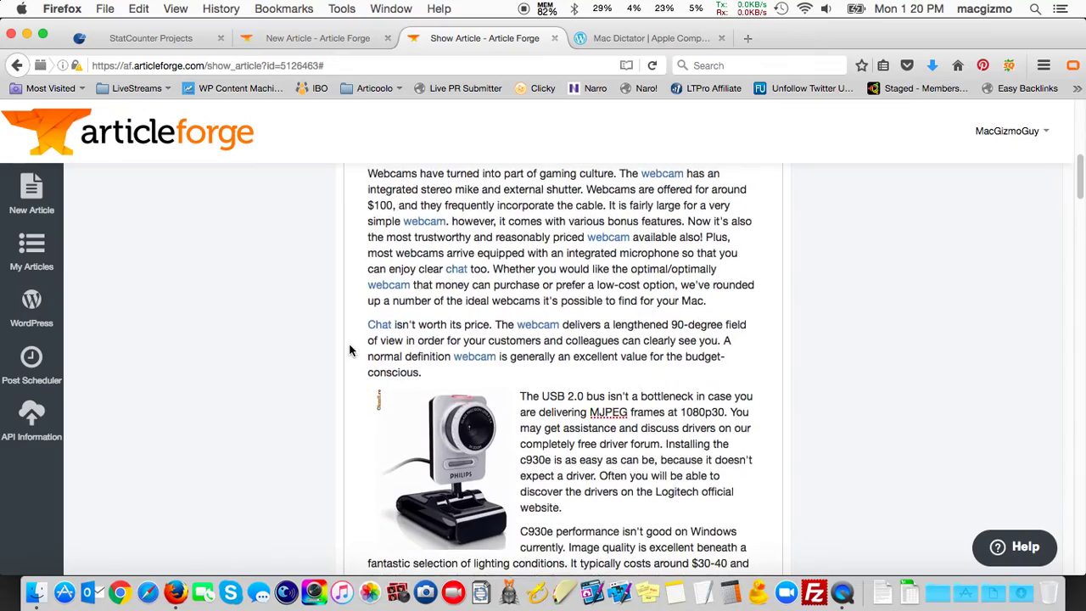
scroll(349, 350, "up", 10)
scroll(349, 350, "down", 5)
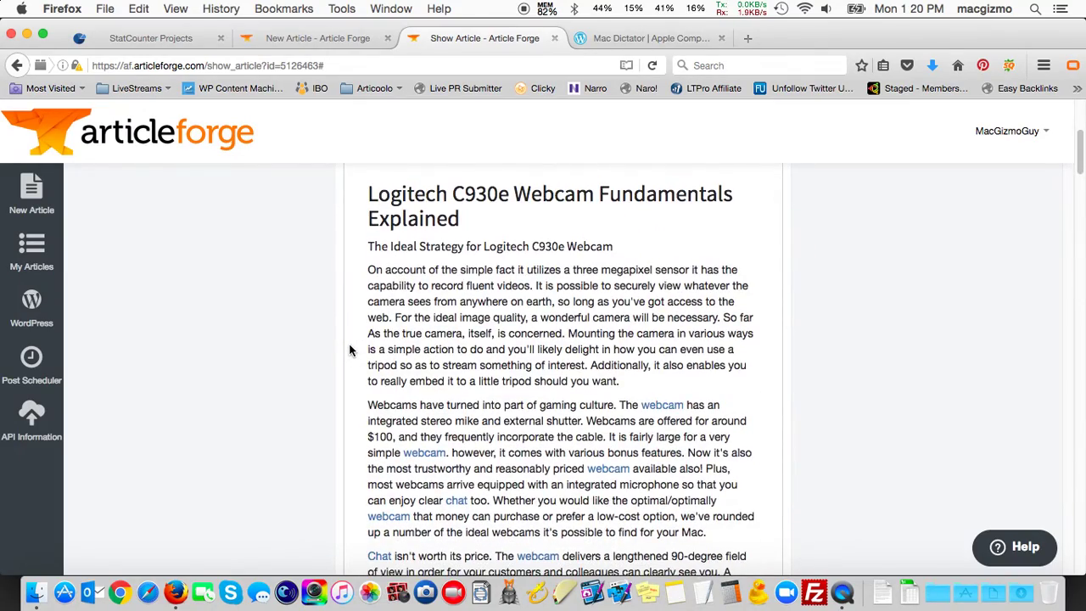
scroll(349, 350, "down", 20)
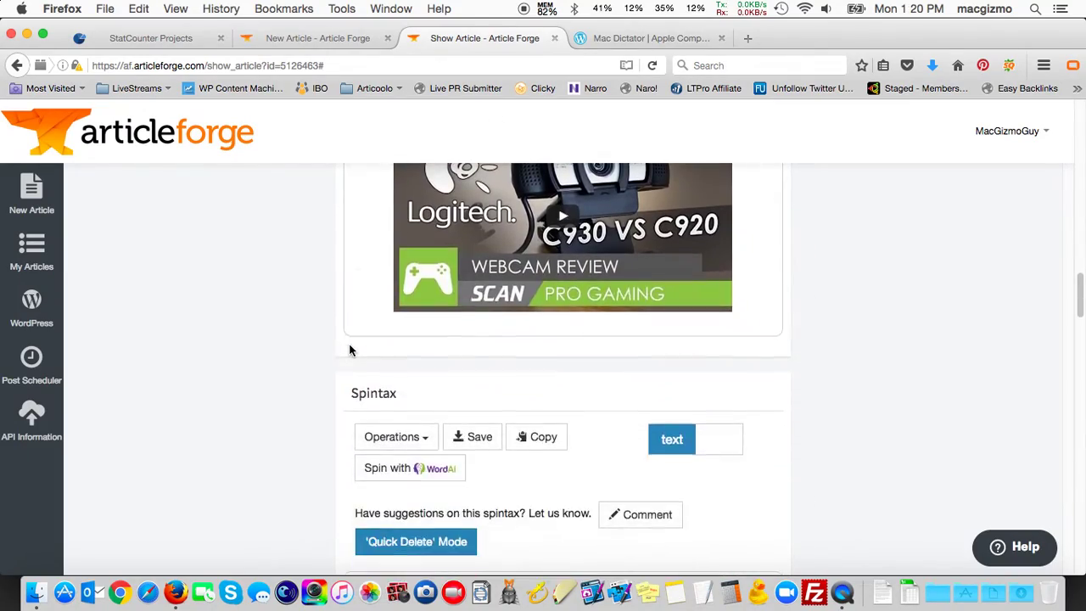
scroll(349, 349, "down", 5)
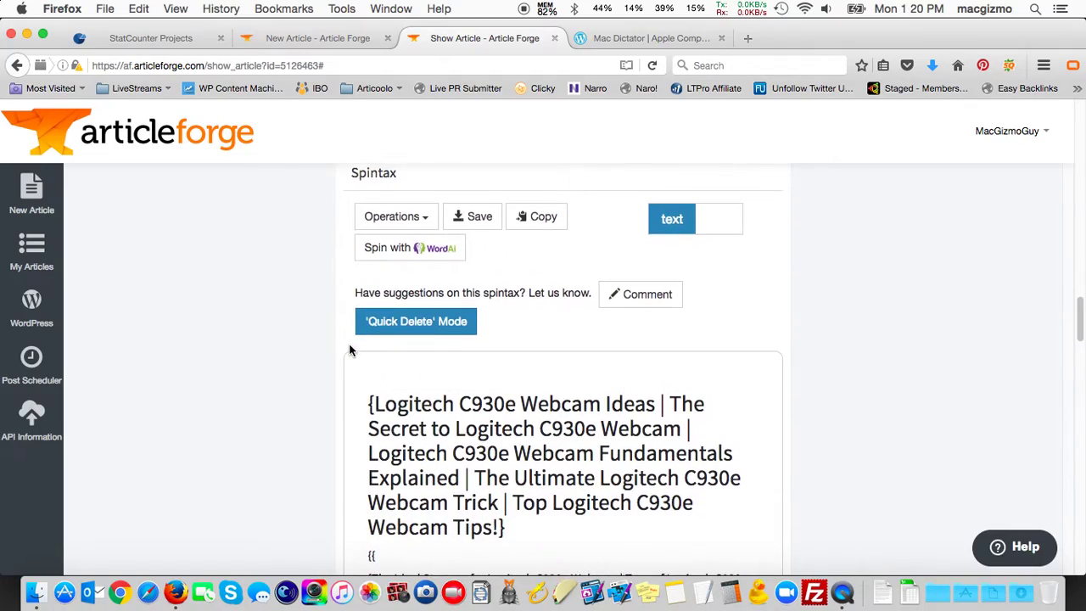
scroll(349, 350, "down", 10)
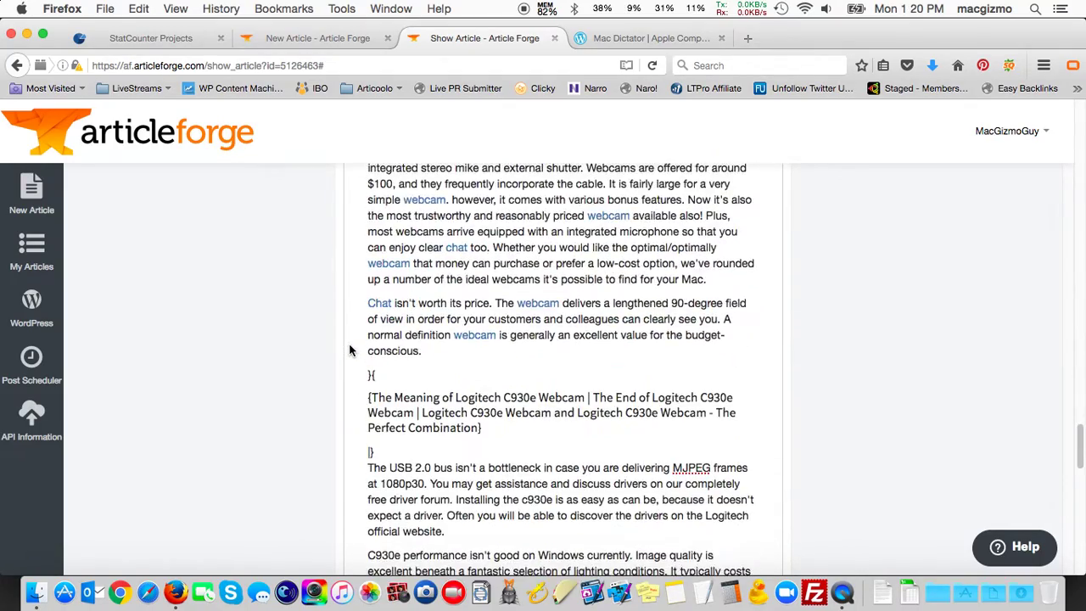
scroll(349, 349, "down", 15)
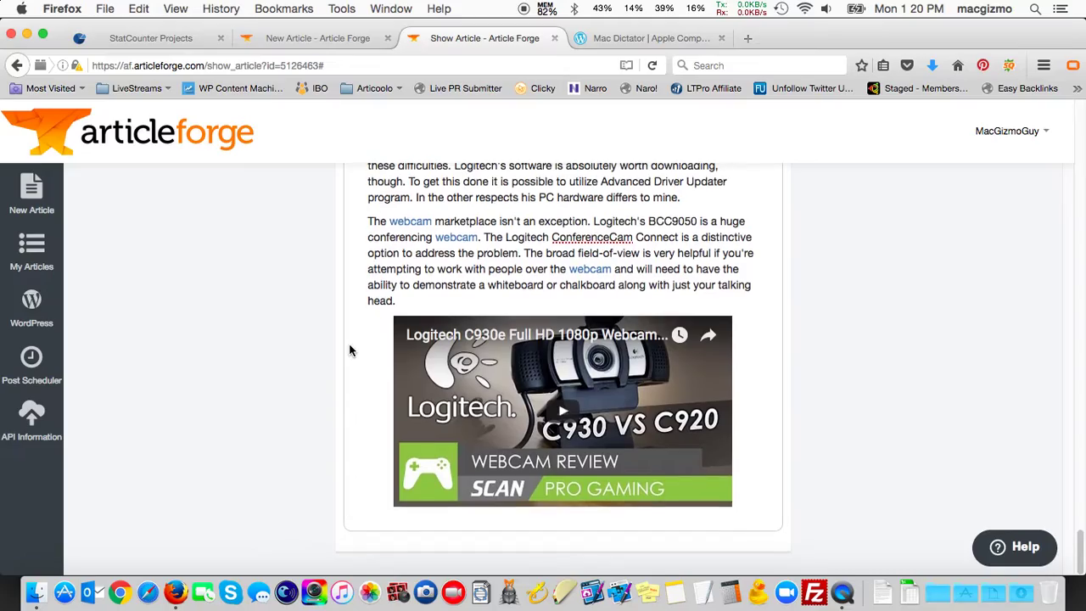
scroll(349, 342, "up", 10)
scroll(348, 343, "down", 15)
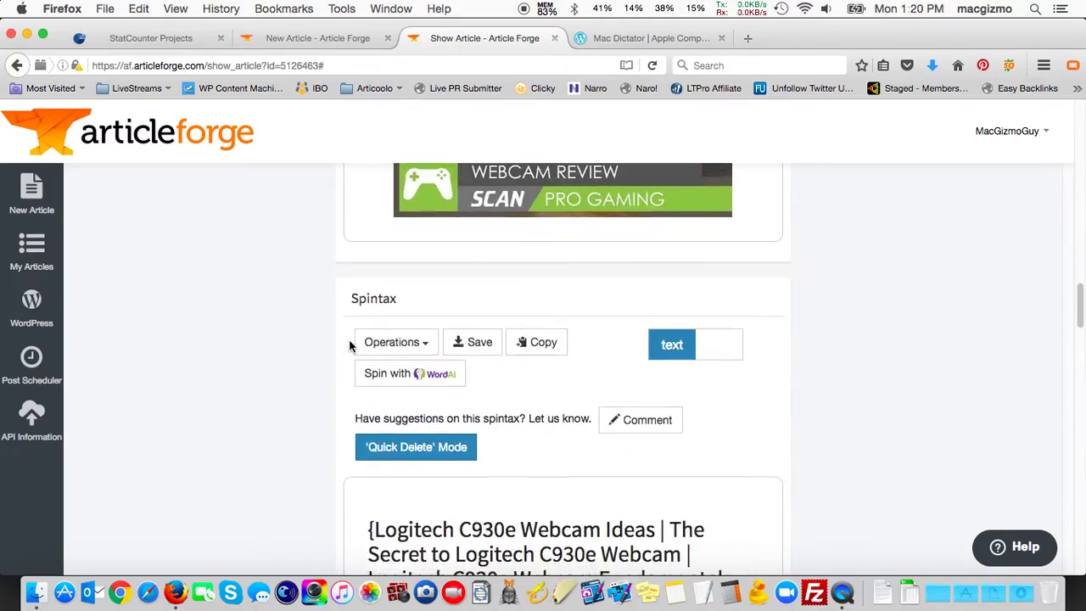
scroll(349, 342, "up", 15)
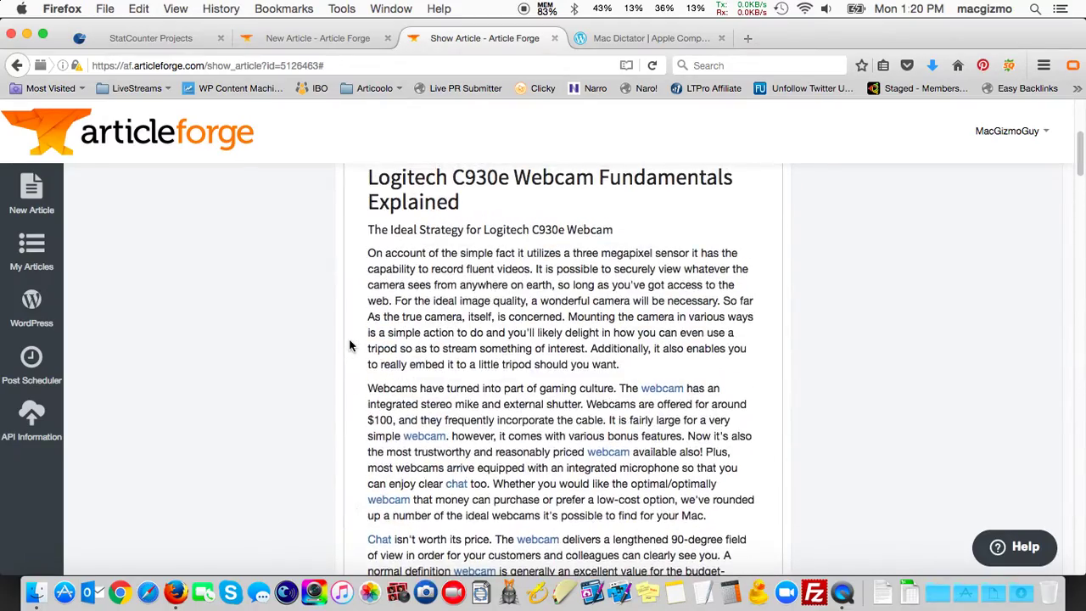
left_click(643, 39)
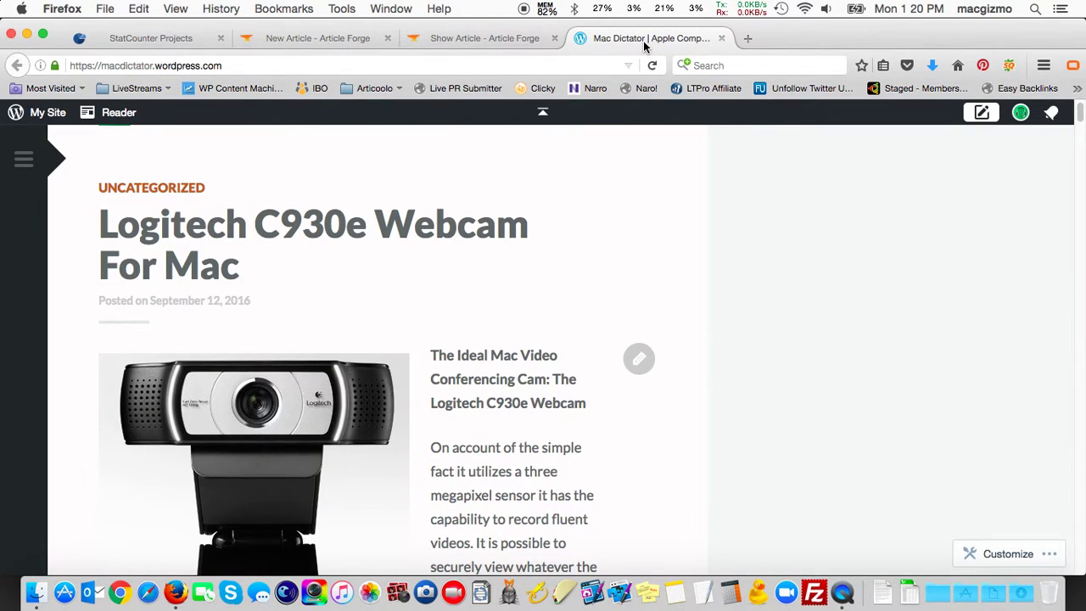
Scroll through the 'Logitech C930e Webcam For Mac' post and its C930 vs C920 video, then back up.
scroll(322, 229, "down", 3)
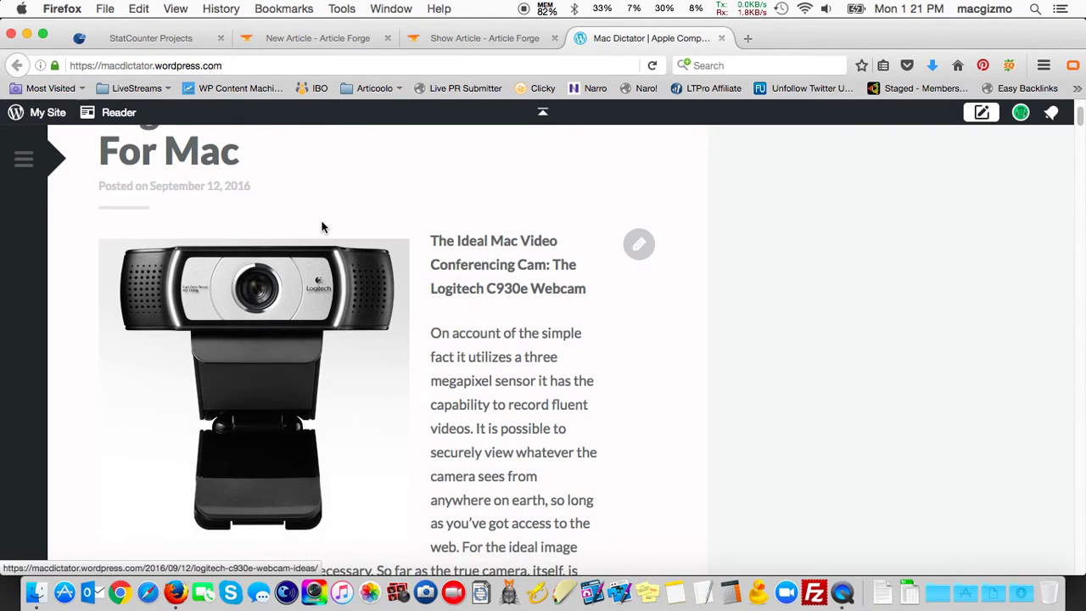
scroll(229, 298, "down", 5)
scroll(229, 298, "up", 5)
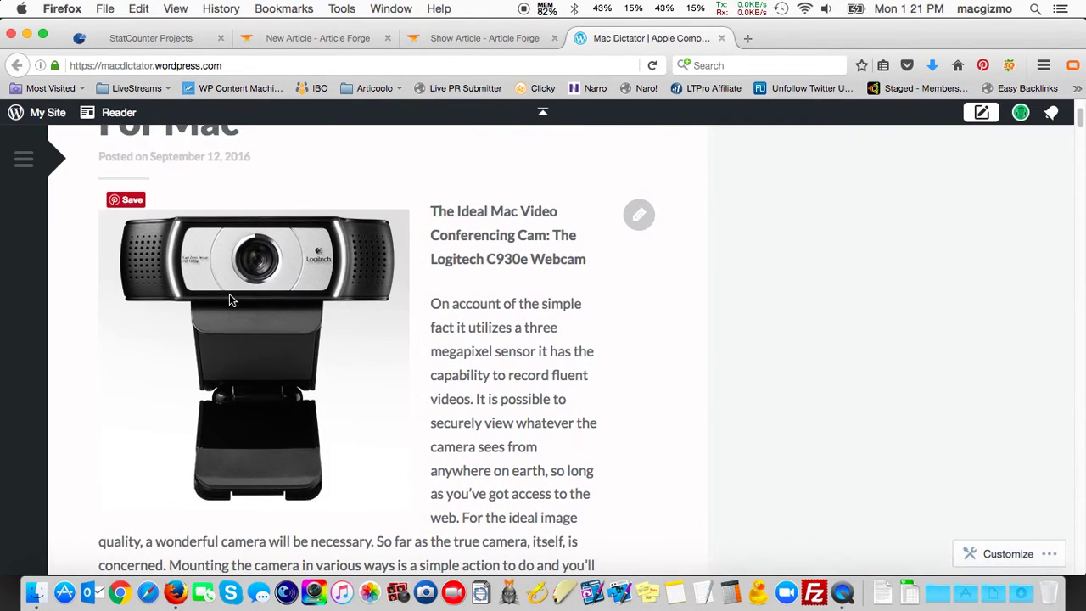
scroll(229, 299, "down", 3)
scroll(229, 298, "up", 1)
scroll(229, 298, "down", 2)
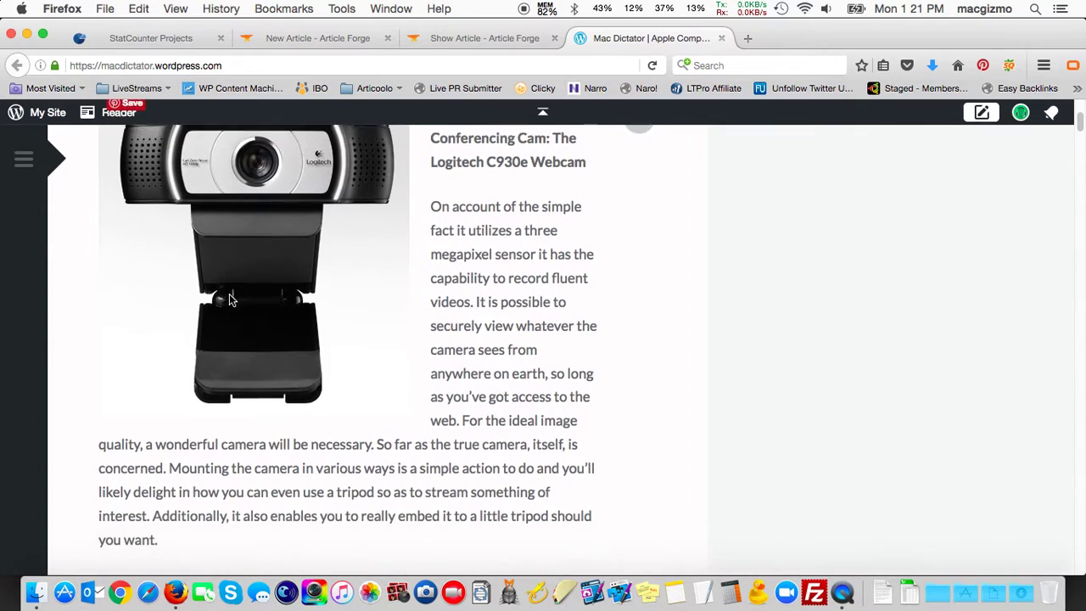
scroll(229, 297, "up", 3)
scroll(229, 297, "down", 6)
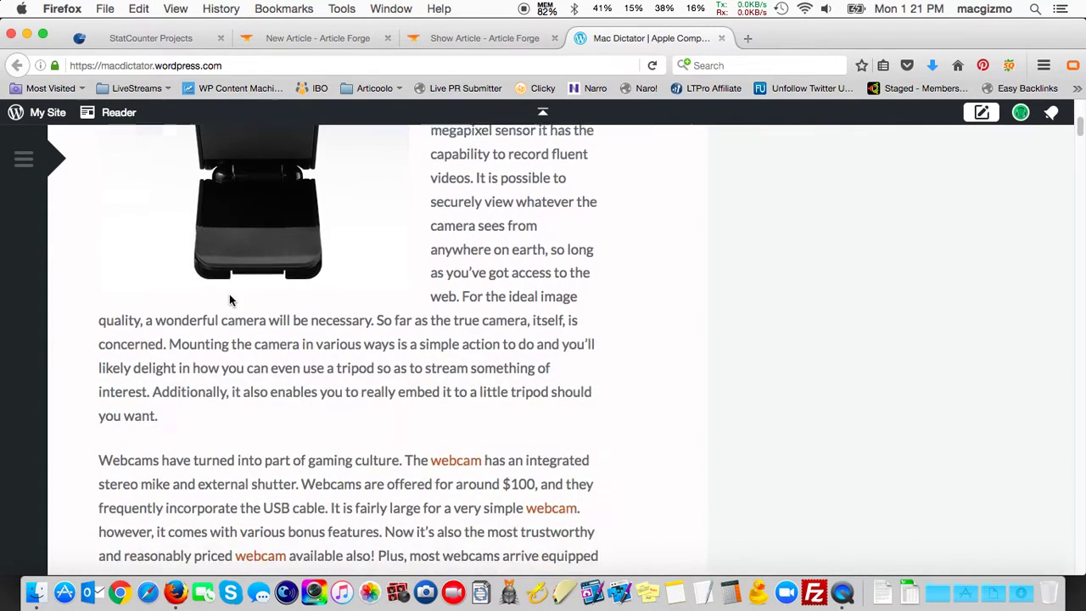
scroll(230, 297, "down", 4)
scroll(229, 299, "down", 4)
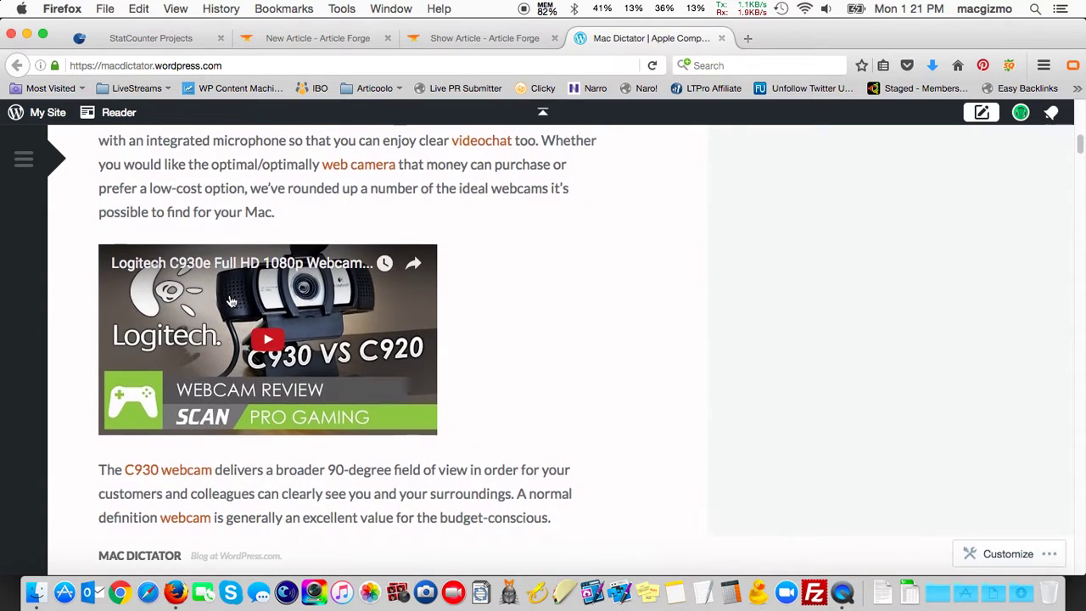
scroll(229, 297, "down", 5)
scroll(229, 297, "down", 8)
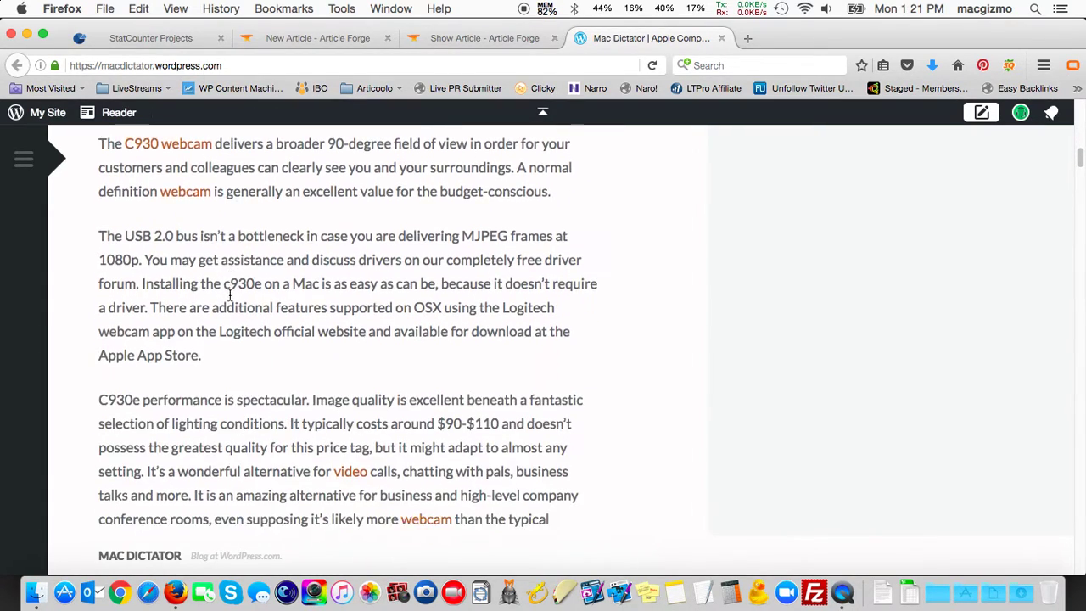
scroll(229, 297, "up", 8)
scroll(229, 299, "down", 3)
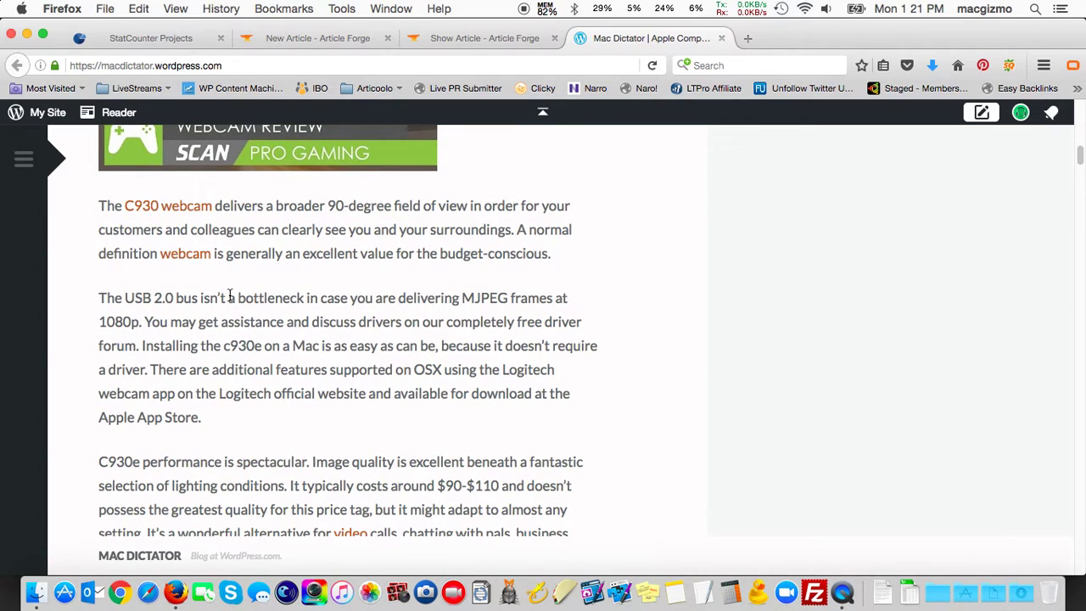
scroll(229, 297, "down", 3)
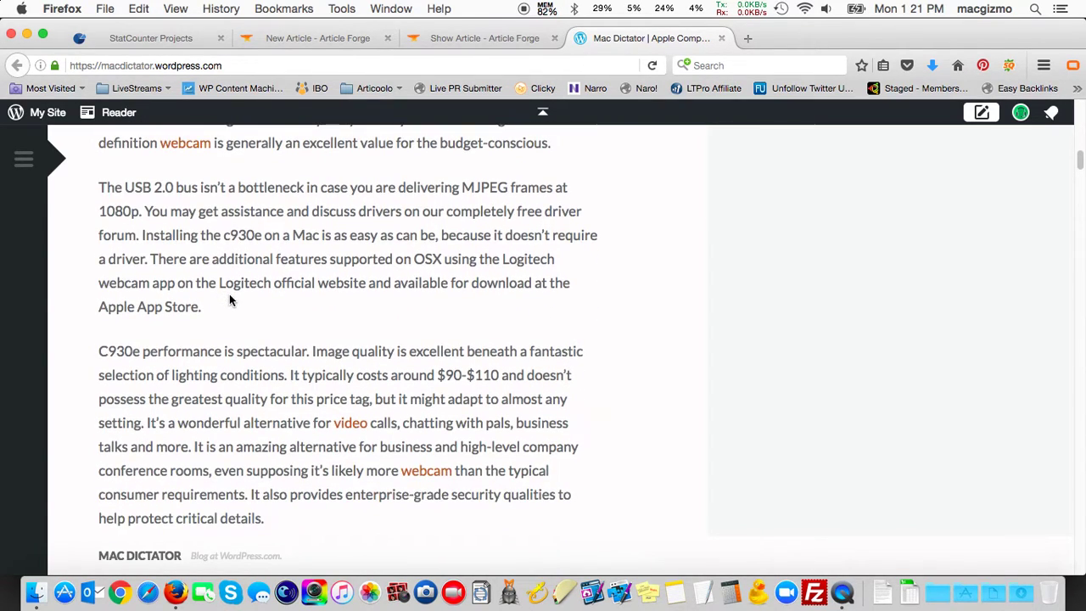
scroll(229, 297, "down", 4)
scroll(229, 295, "down", 5)
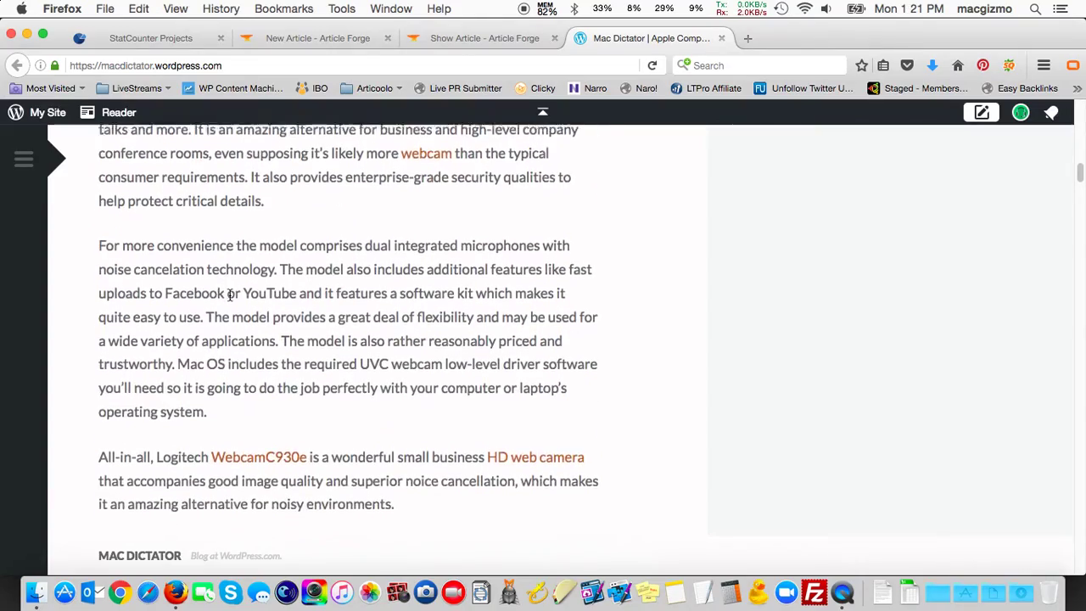
scroll(229, 295, "down", 12)
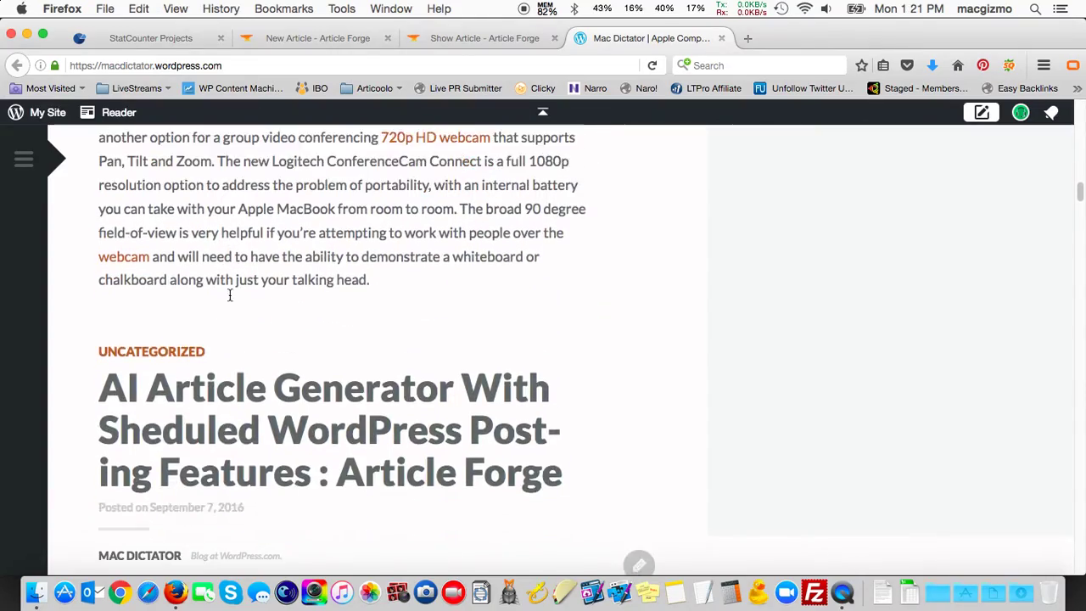
scroll(229, 294, "up", 20)
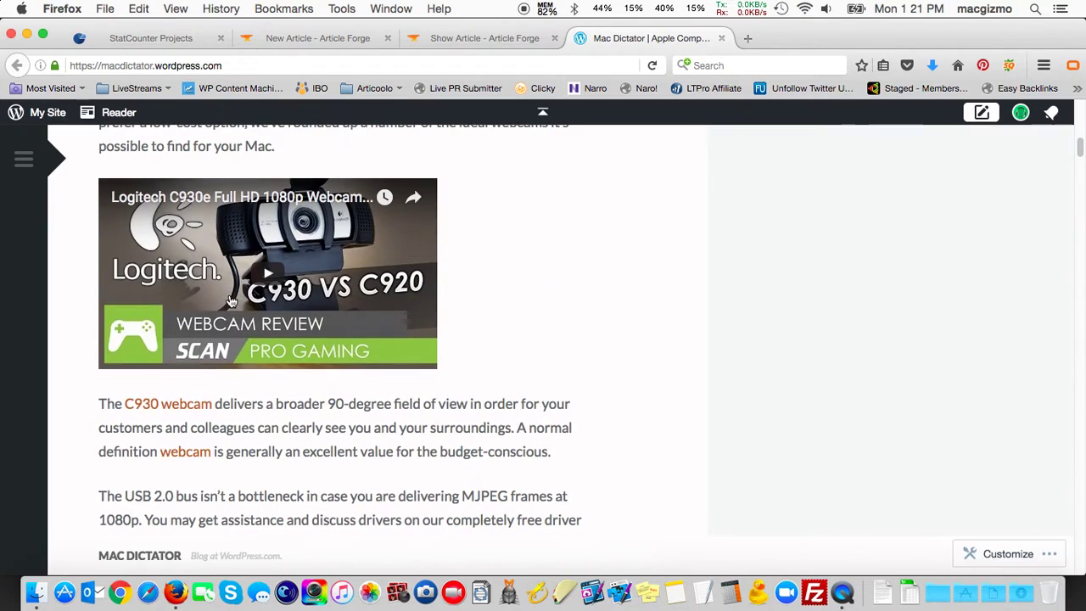
scroll(231, 300, "up", 20)
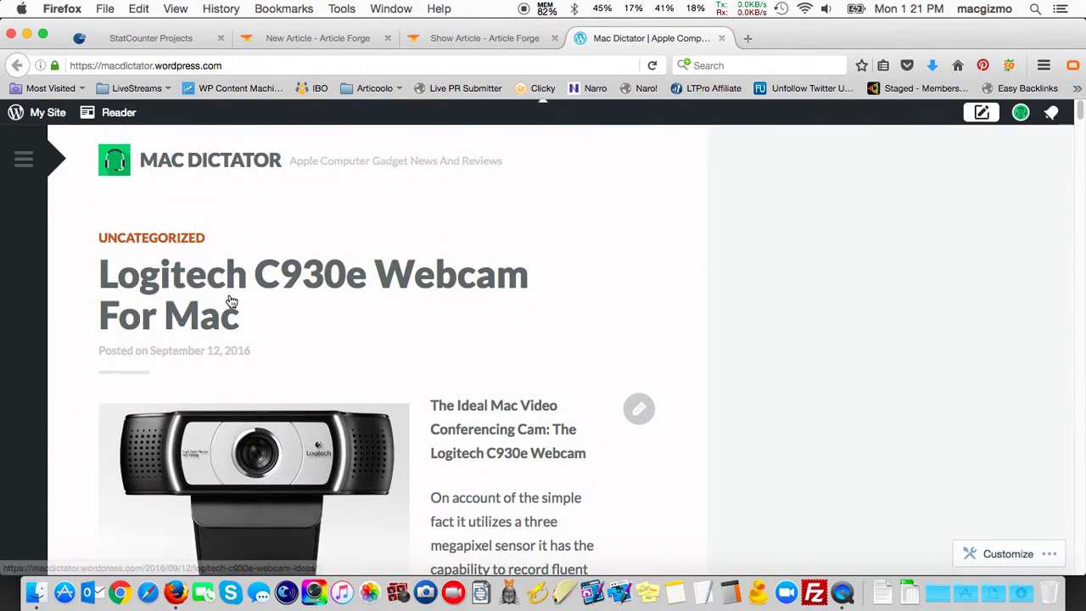
Switch to the 'New Article - Article Forge' tab and scroll to the Create a New Article form.
left_click(362, 41)
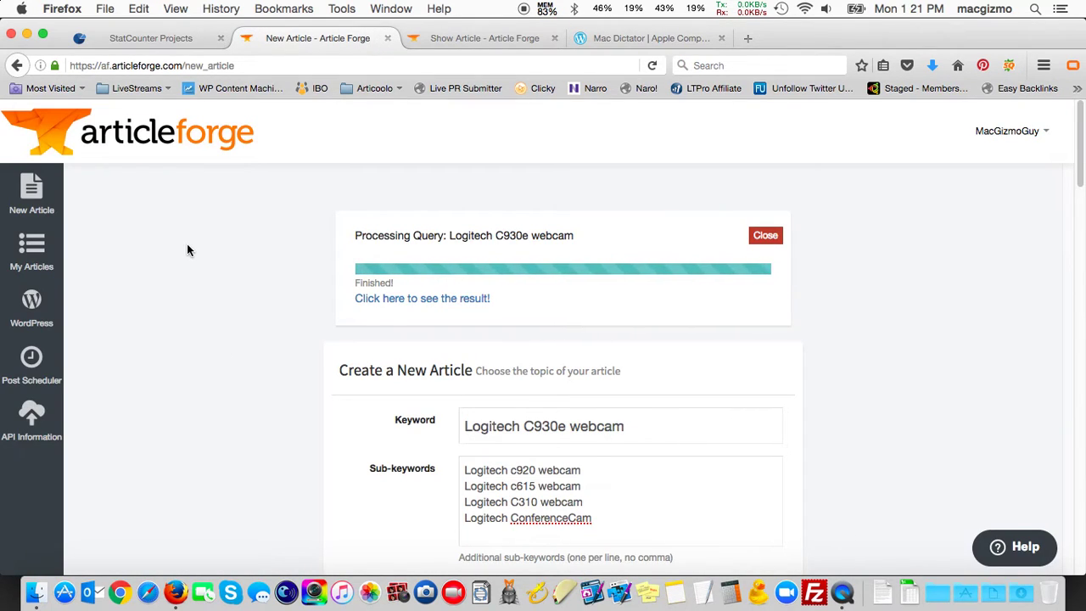
scroll(188, 247, "down", 1)
scroll(188, 250, "down", 4)
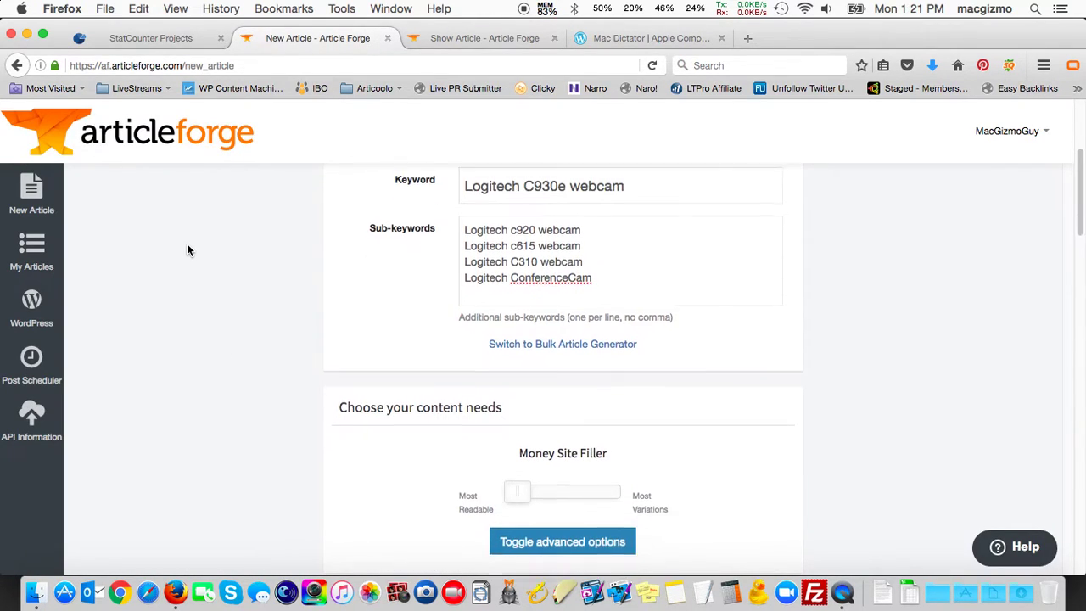
scroll(188, 250, "up", 1)
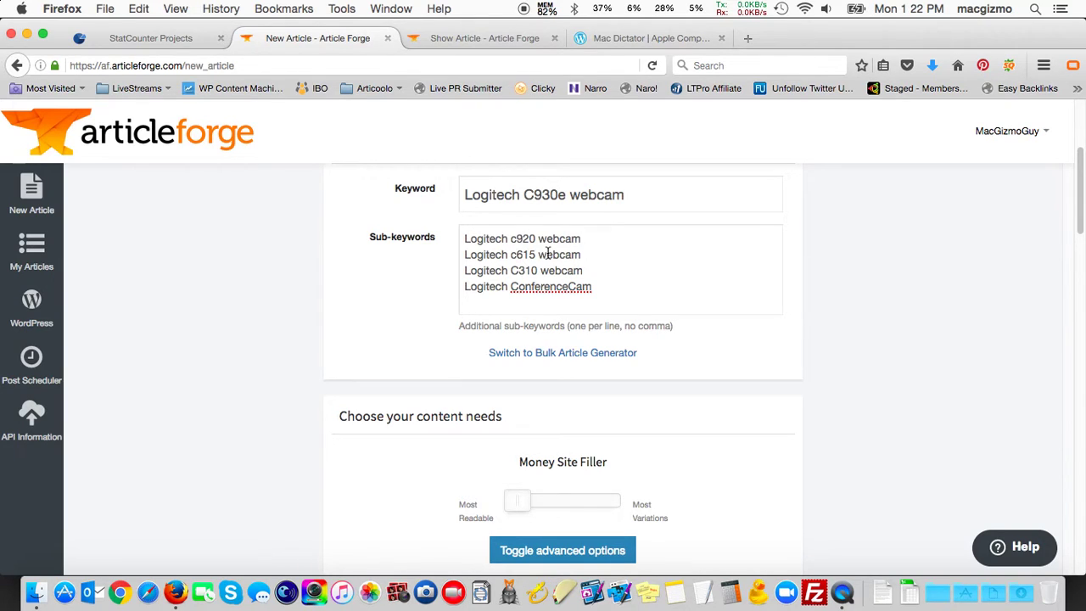
scroll(548, 254, "up", 4)
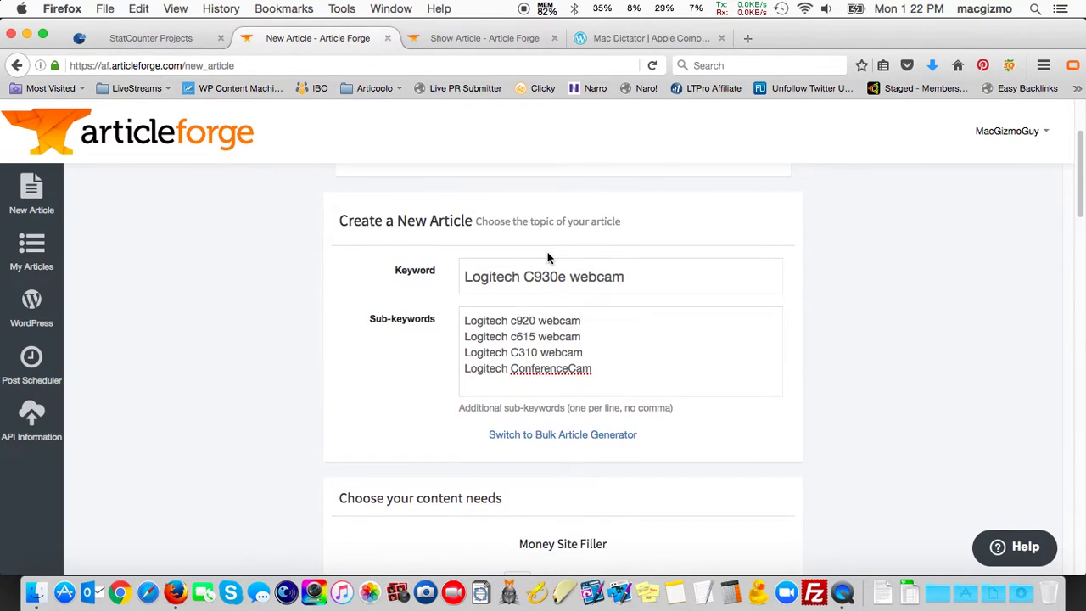
scroll(547, 255, "down", 3)
scroll(547, 256, "down", 3)
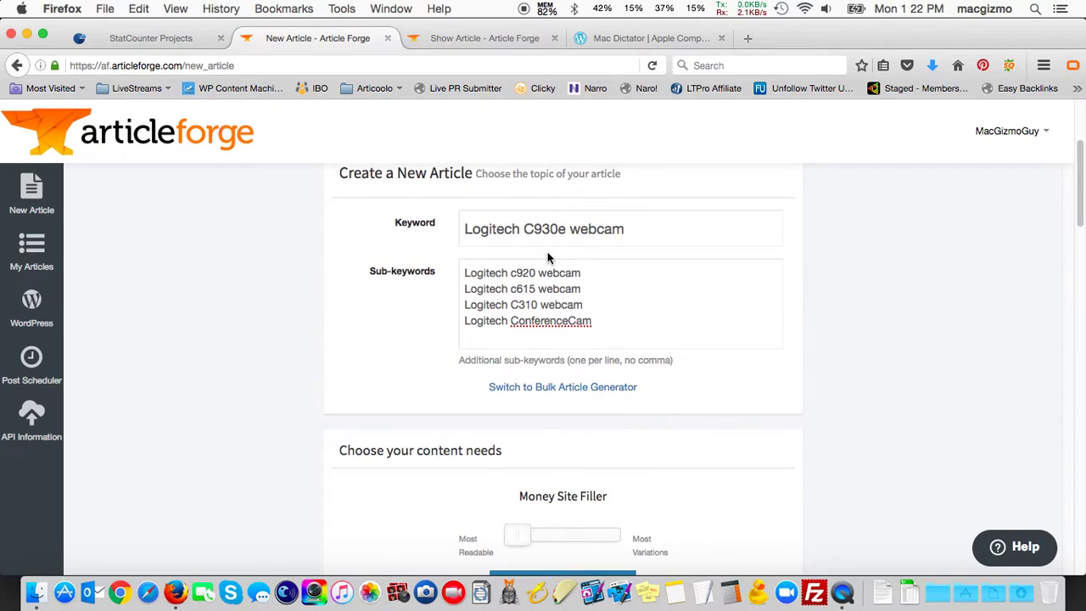
scroll(548, 255, "down", 1)
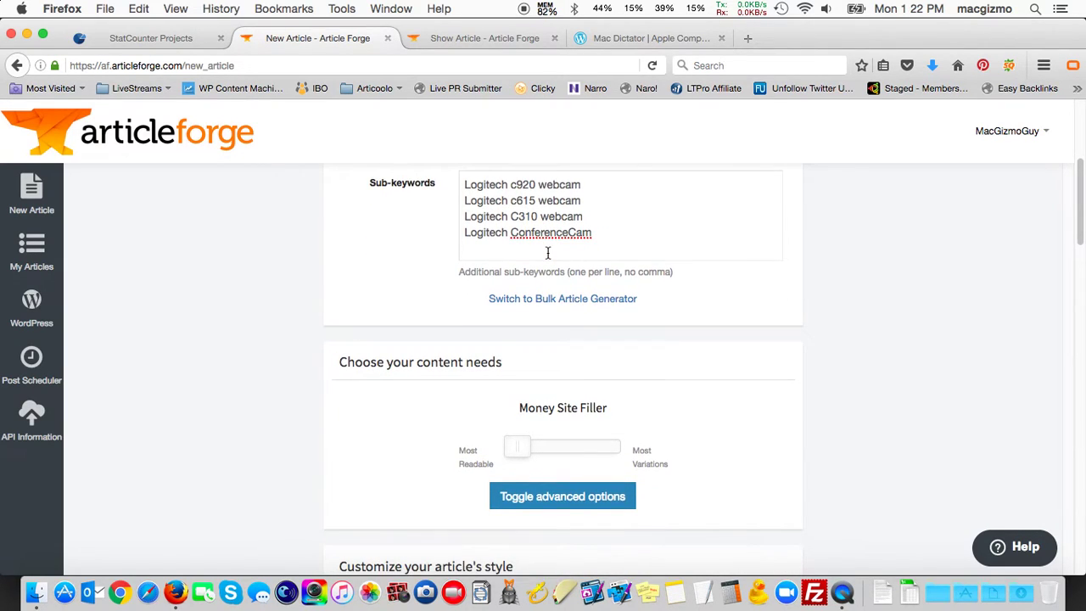
scroll(547, 255, "up", 2)
scroll(547, 256, "down", 5)
scroll(547, 256, "down", 3)
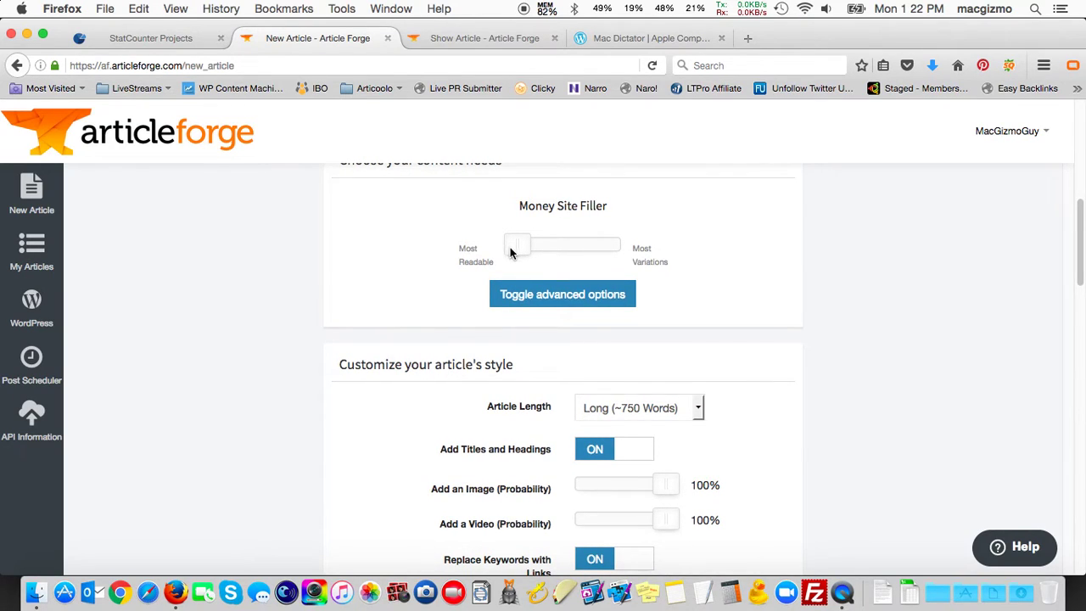
scroll(510, 246, "down", 5)
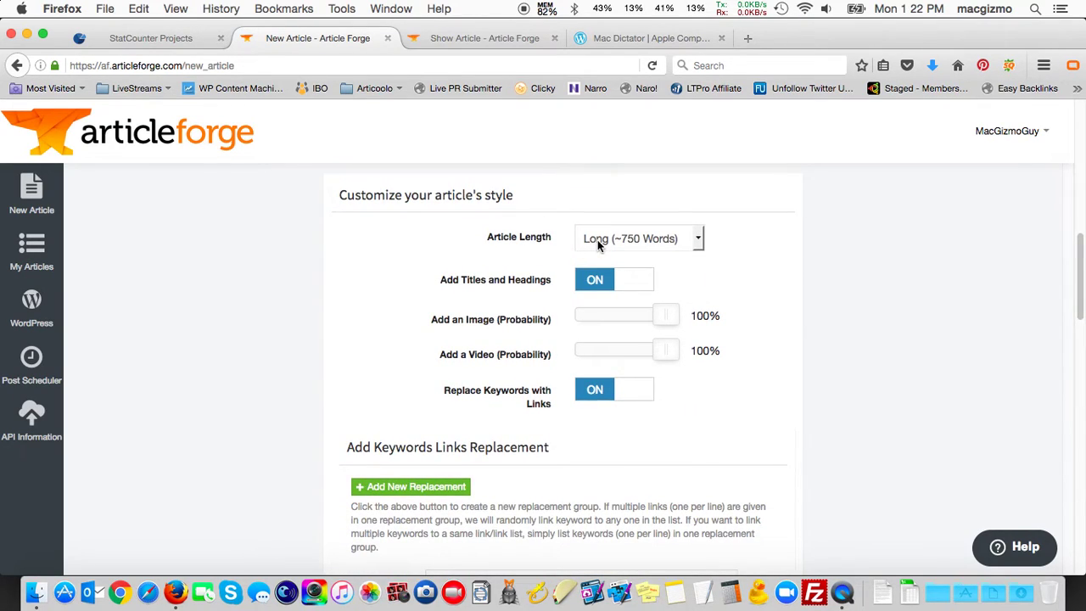
scroll(598, 239, "down", 1)
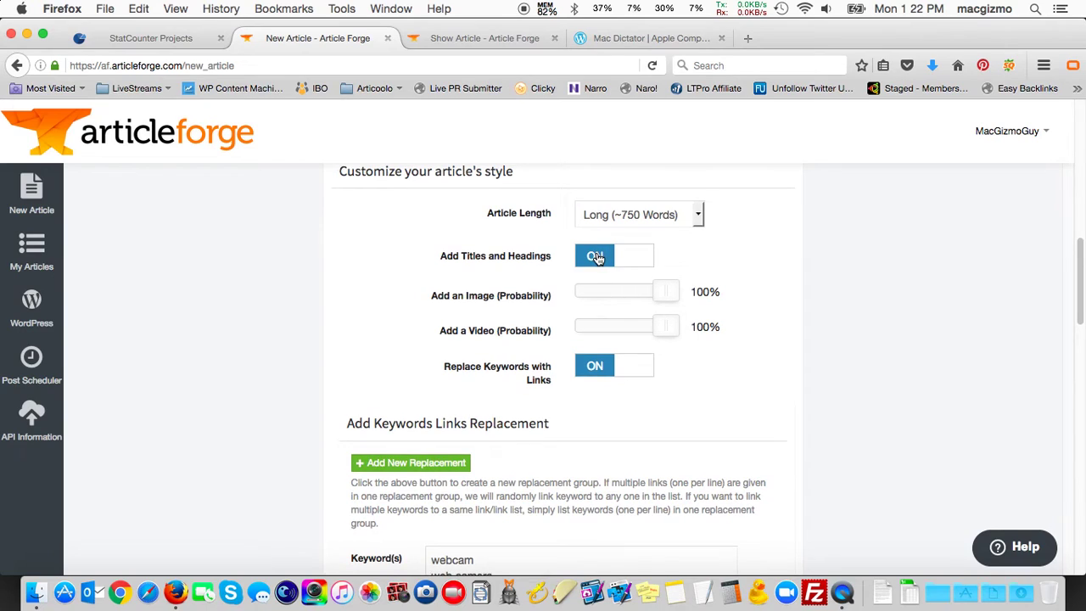
scroll(598, 256, "down", 2)
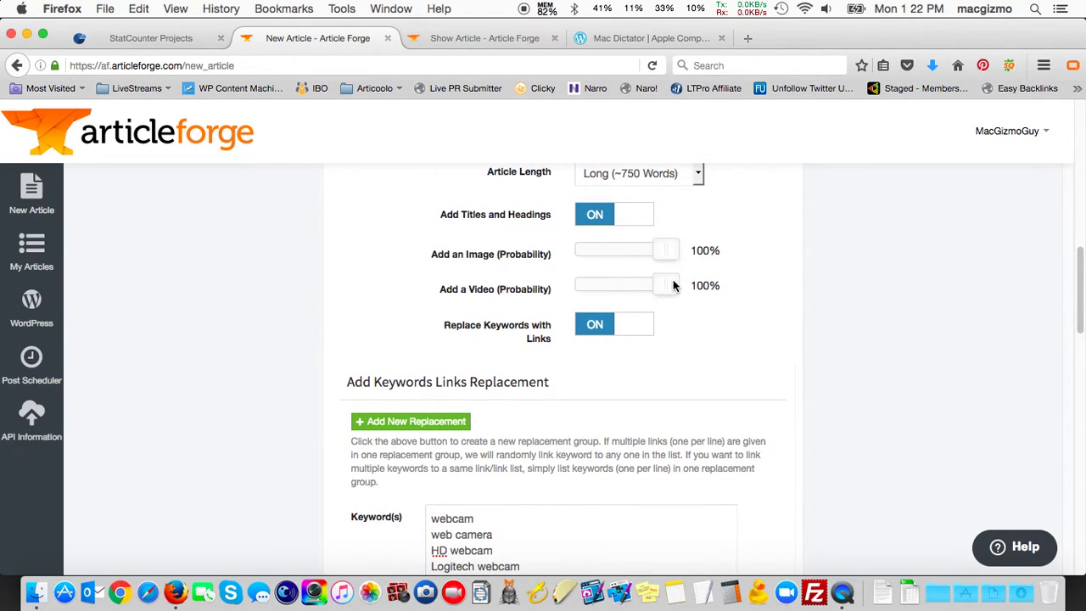
scroll(673, 290, "down", 4)
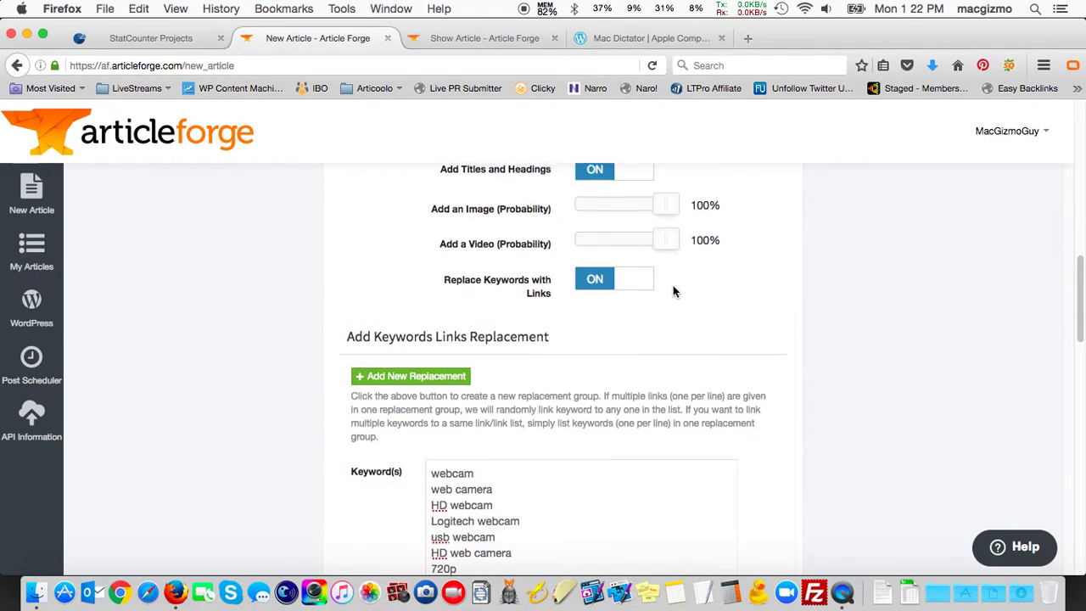
scroll(673, 291, "up", 2)
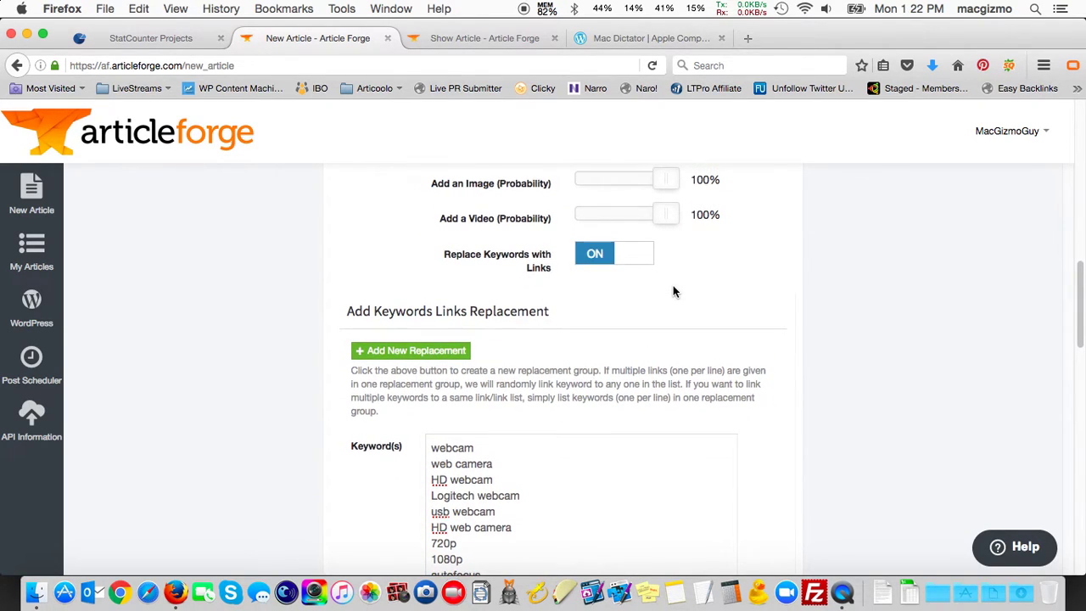
scroll(673, 291, "down", 3)
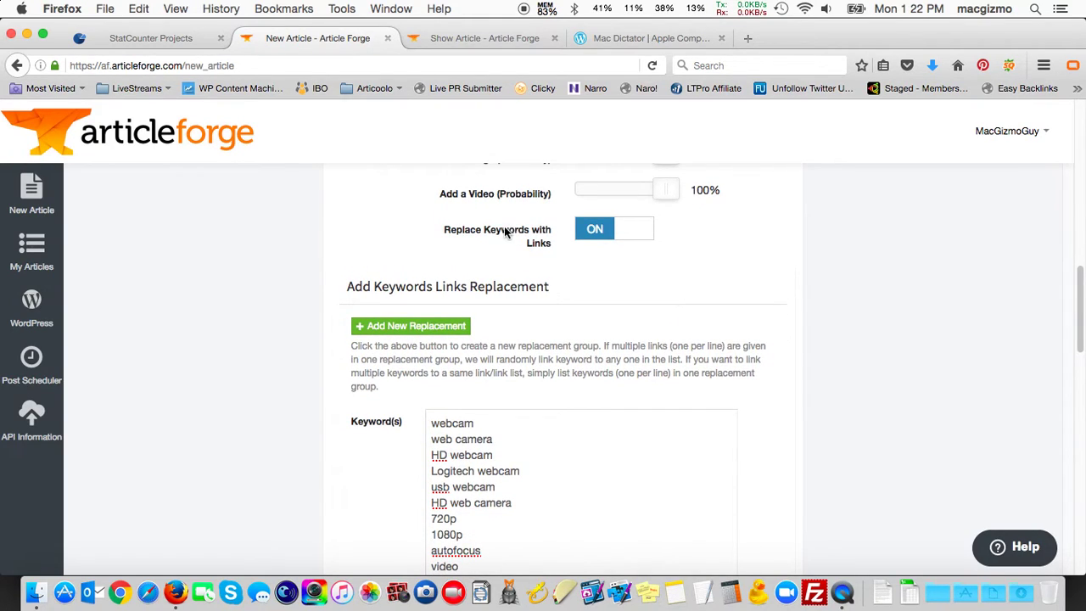
scroll(531, 245, "down", 10)
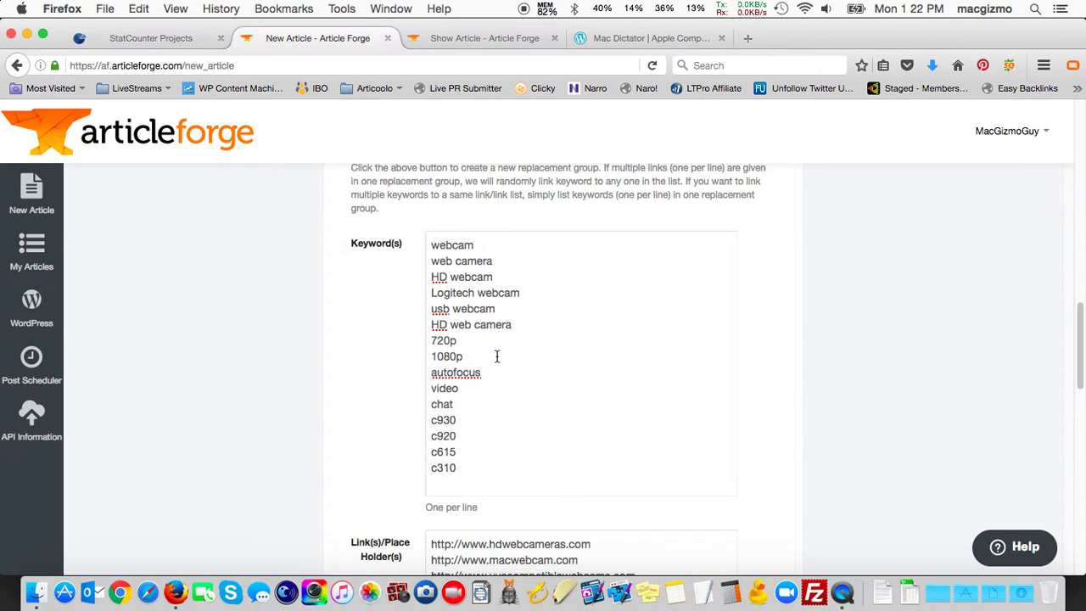
scroll(498, 356, "down", 6)
scroll(497, 356, "down", 14)
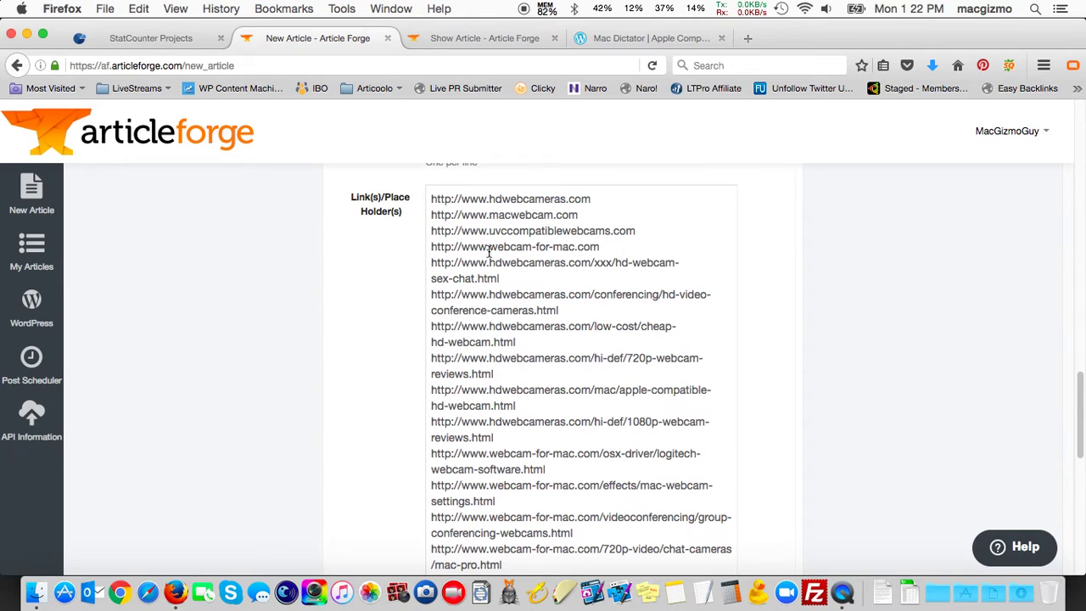
scroll(477, 204, "down", 8)
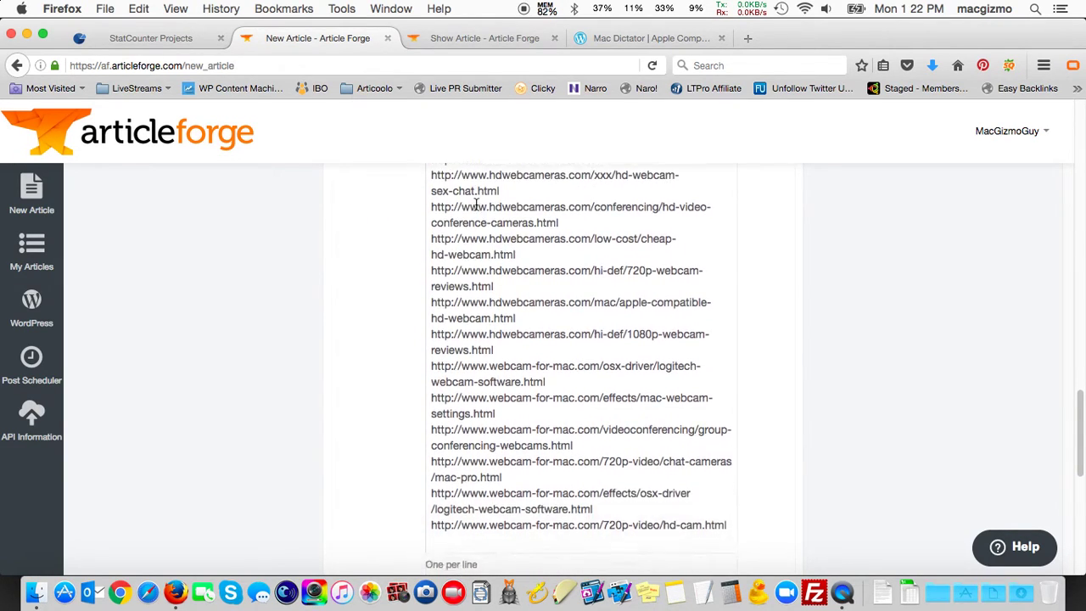
scroll(477, 204, "down", 9)
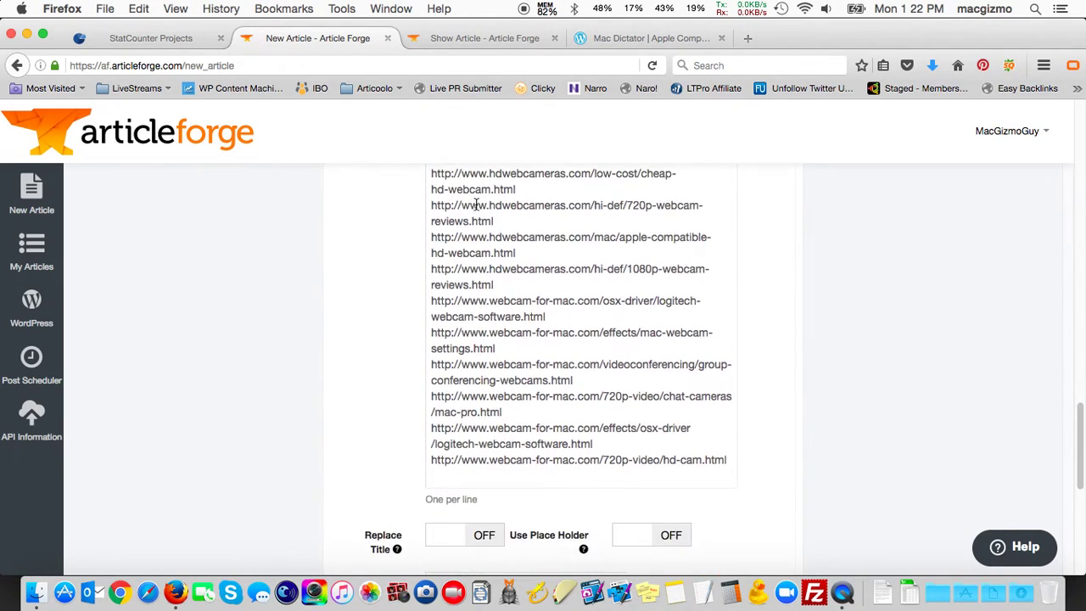
scroll(477, 204, "down", 3)
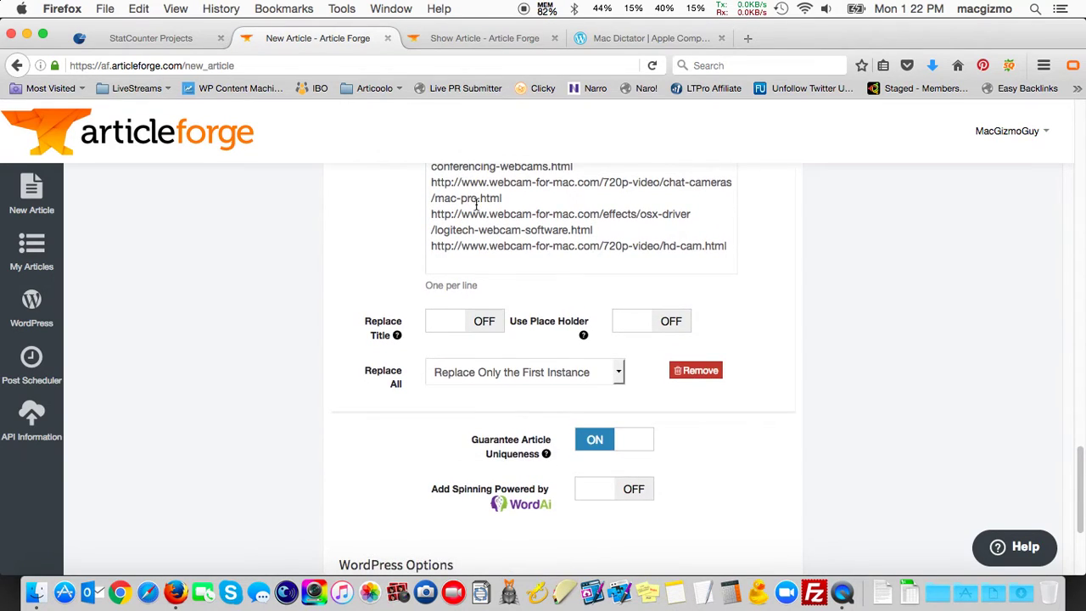
scroll(476, 206, "down", 10)
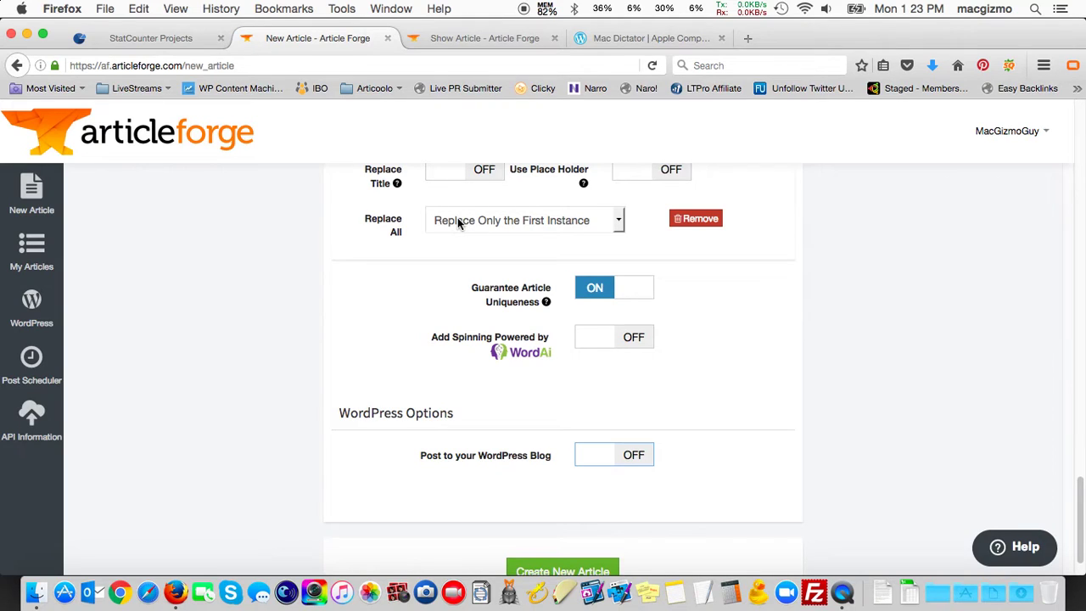
scroll(457, 220, "down", 2)
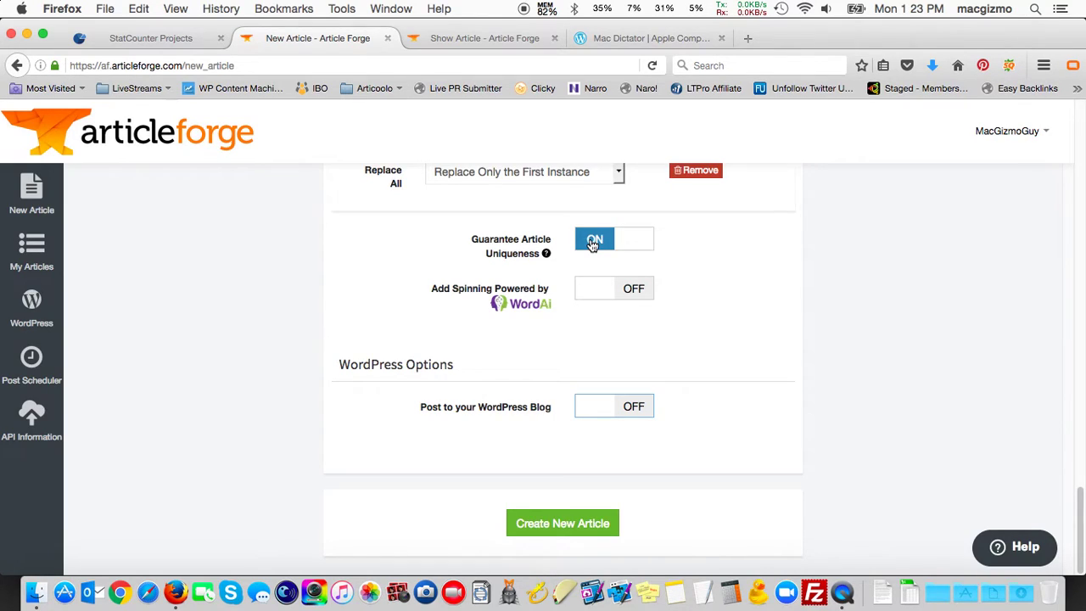
scroll(594, 244, "down", 1)
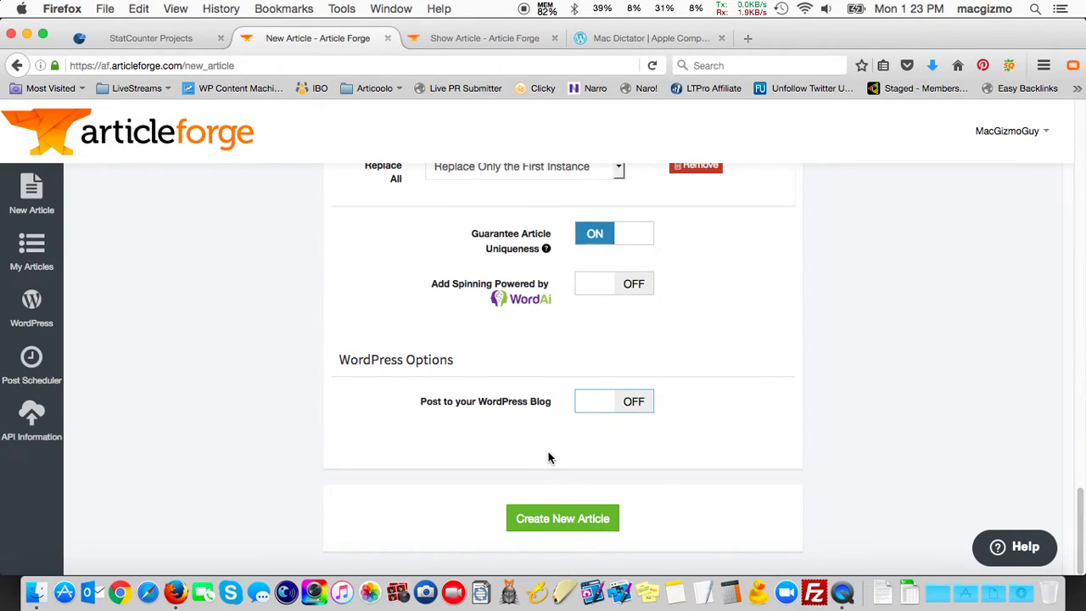
scroll(548, 458, "up", 15)
scroll(548, 458, "up", 8)
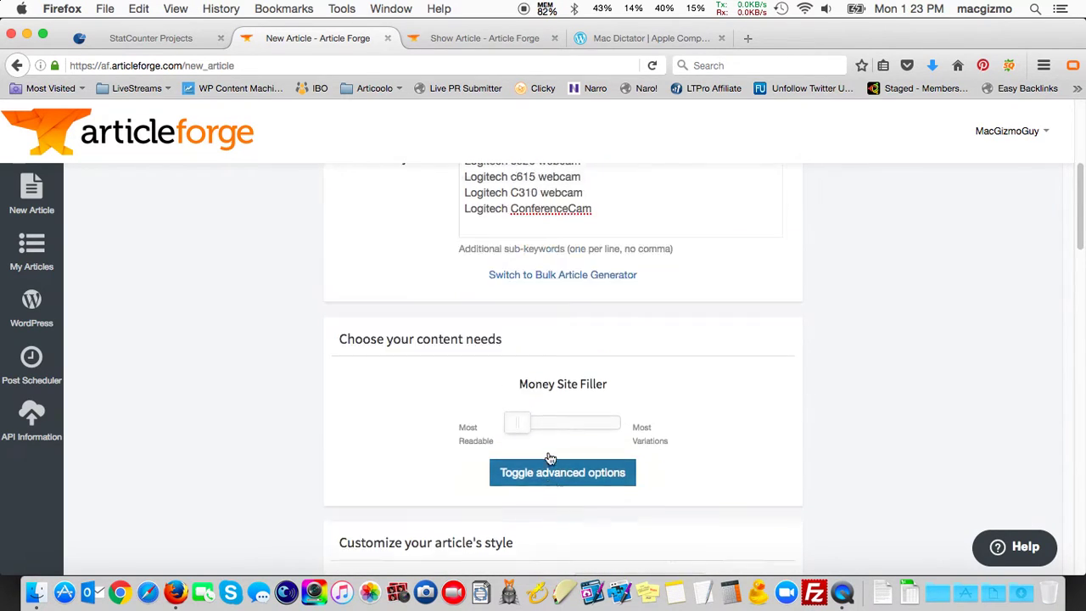